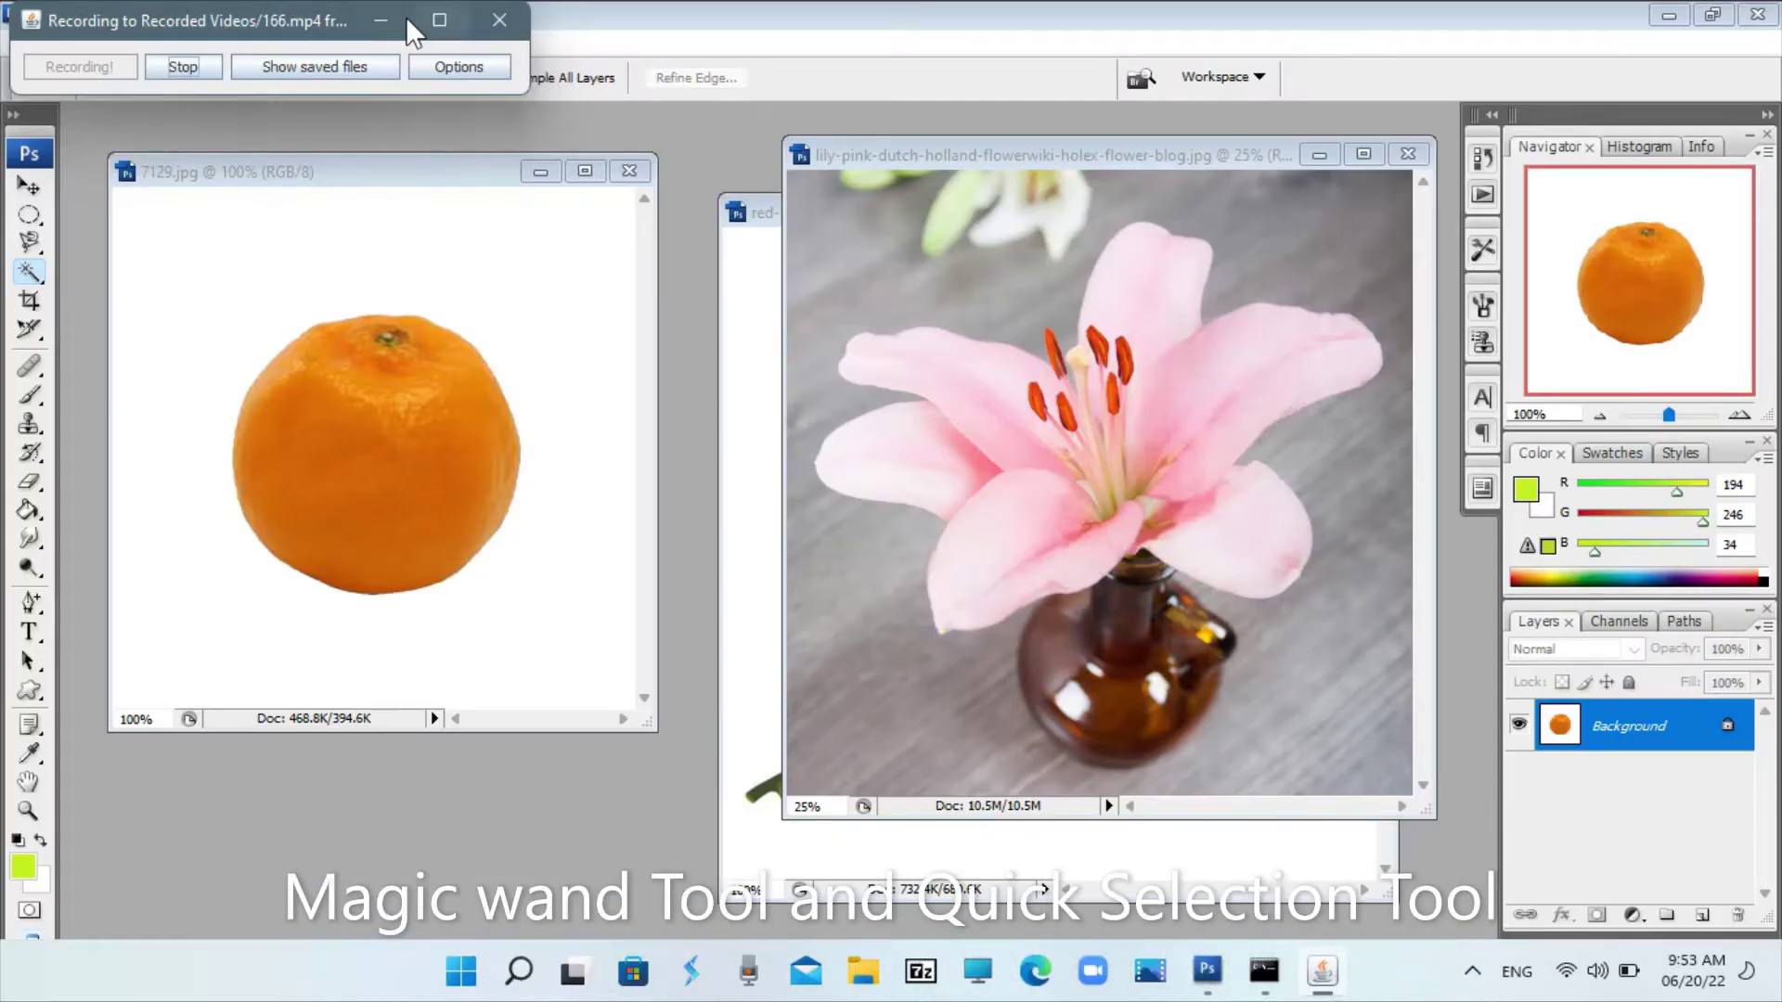
# Step: Bring the Photoshop window with the open orange and lily images to the front
pyautogui.click(405, 19)
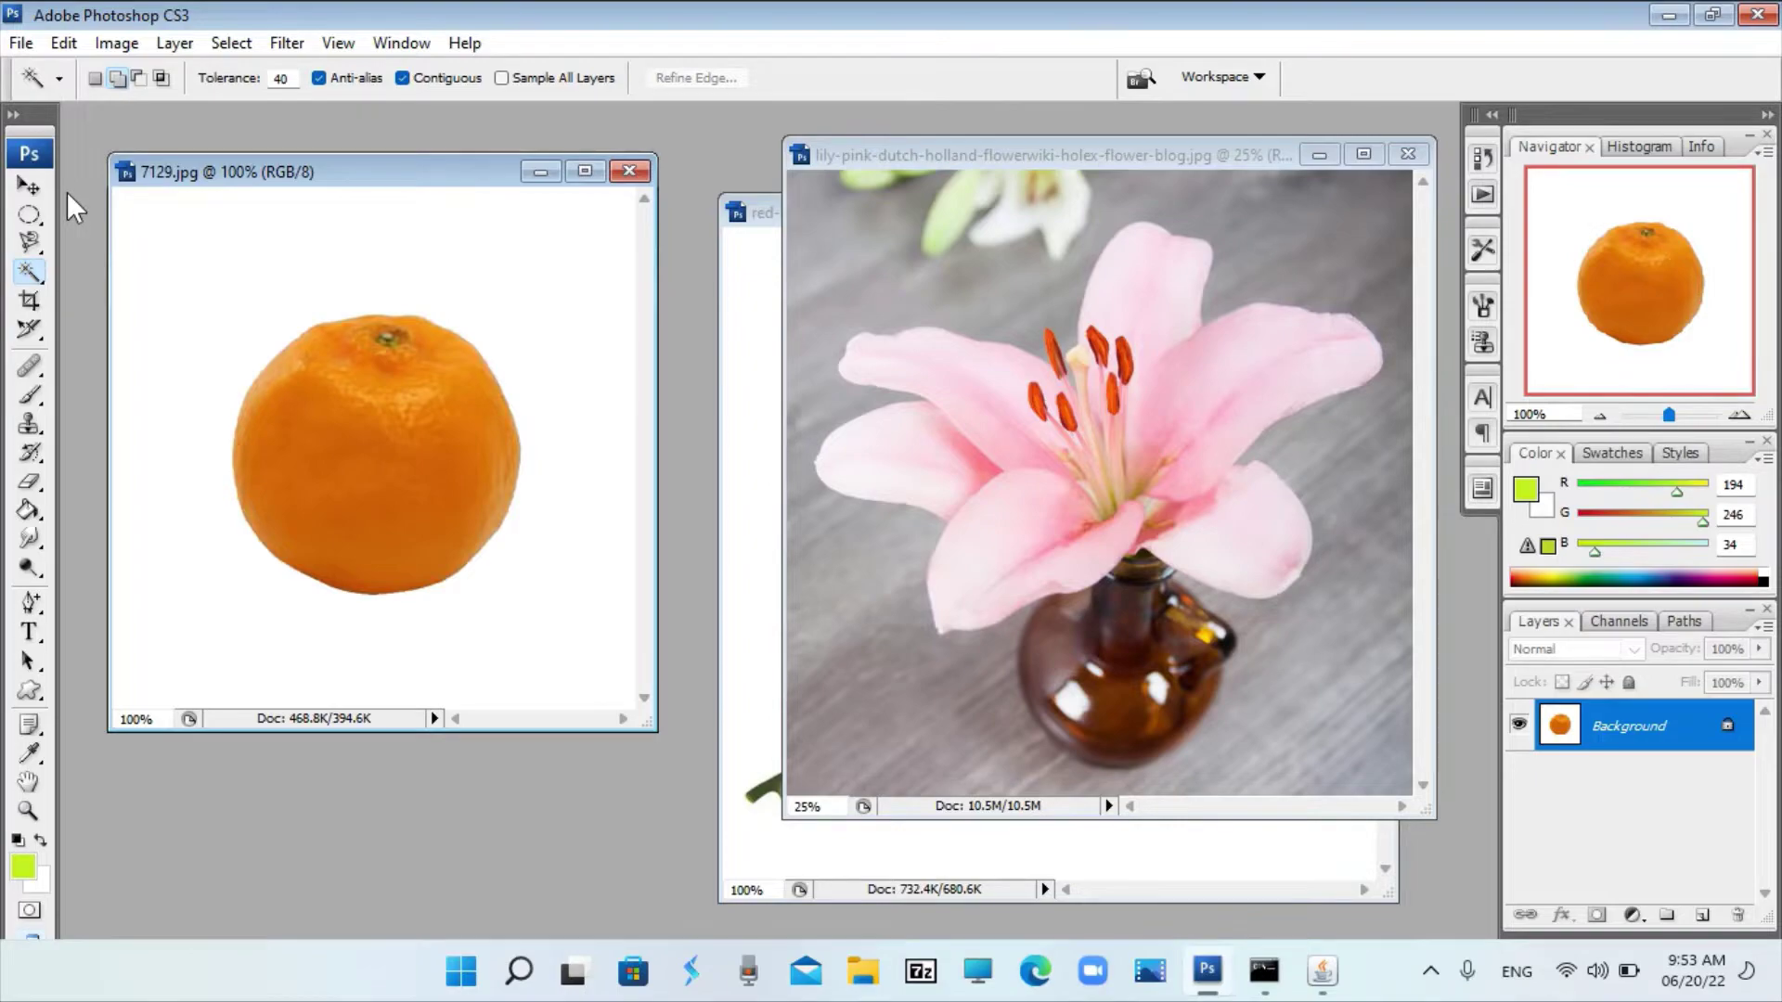
pyautogui.click(409, 37)
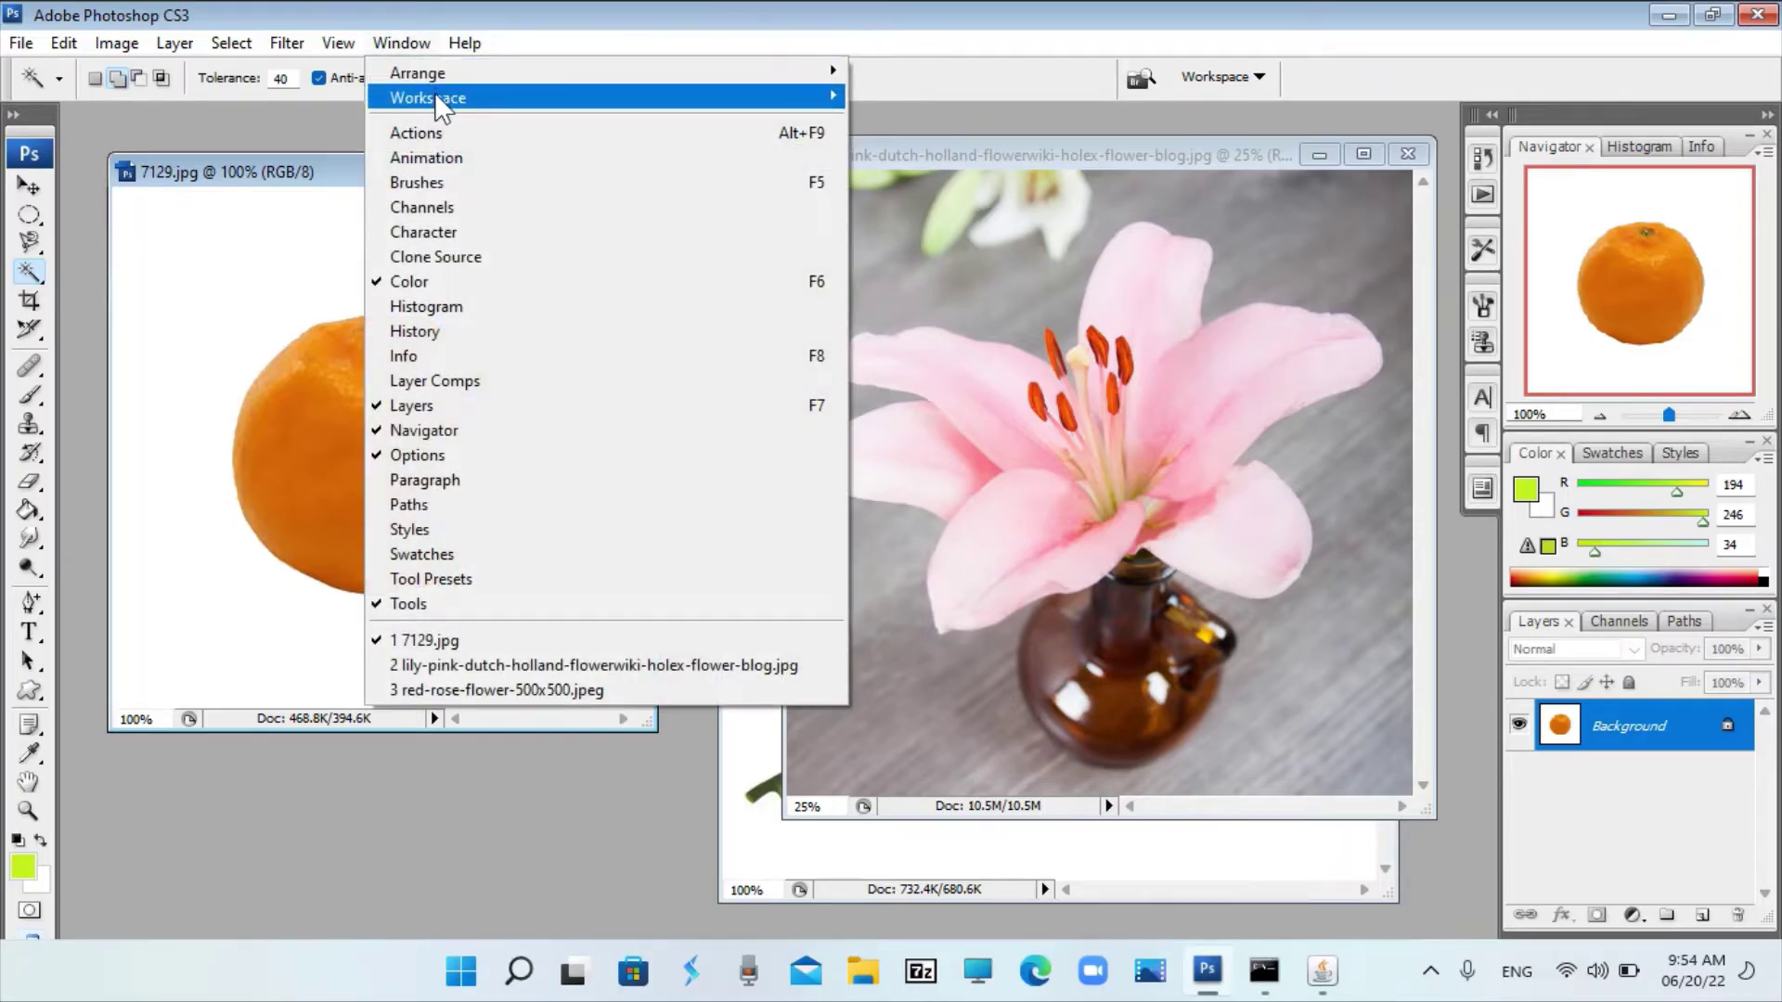
pyautogui.moveTo(426, 97)
pyautogui.click(955, 156)
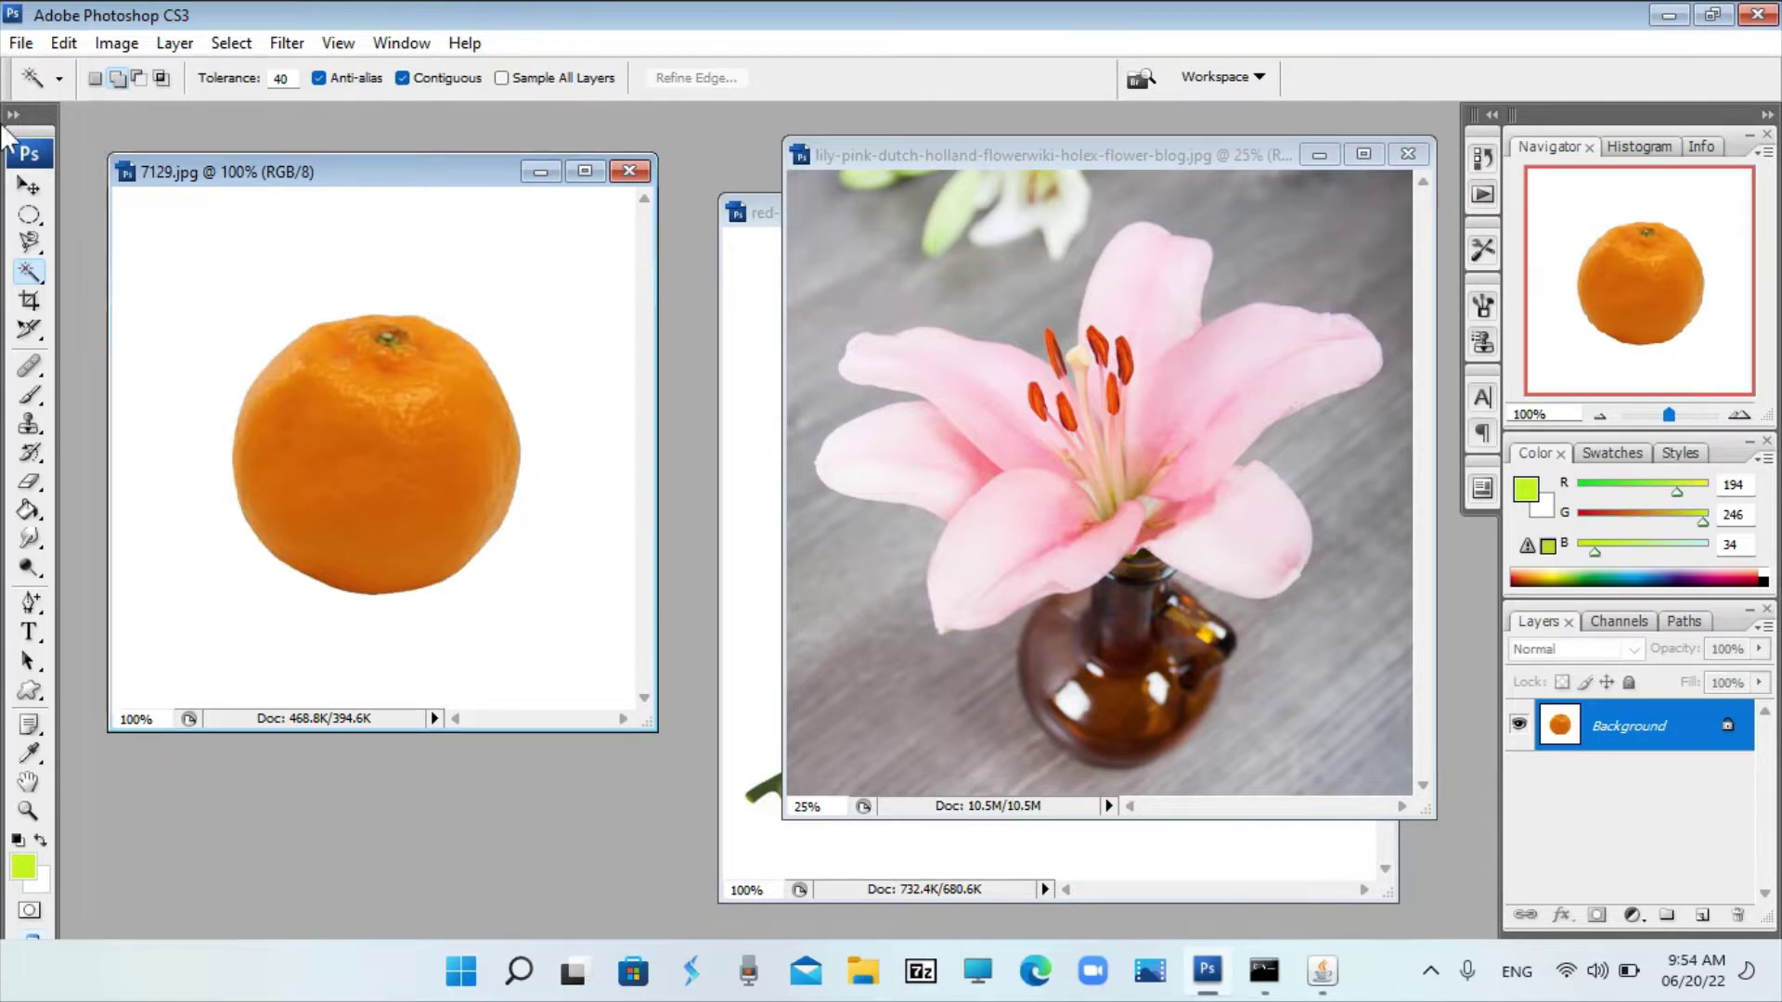
pyautogui.rightClick(36, 283)
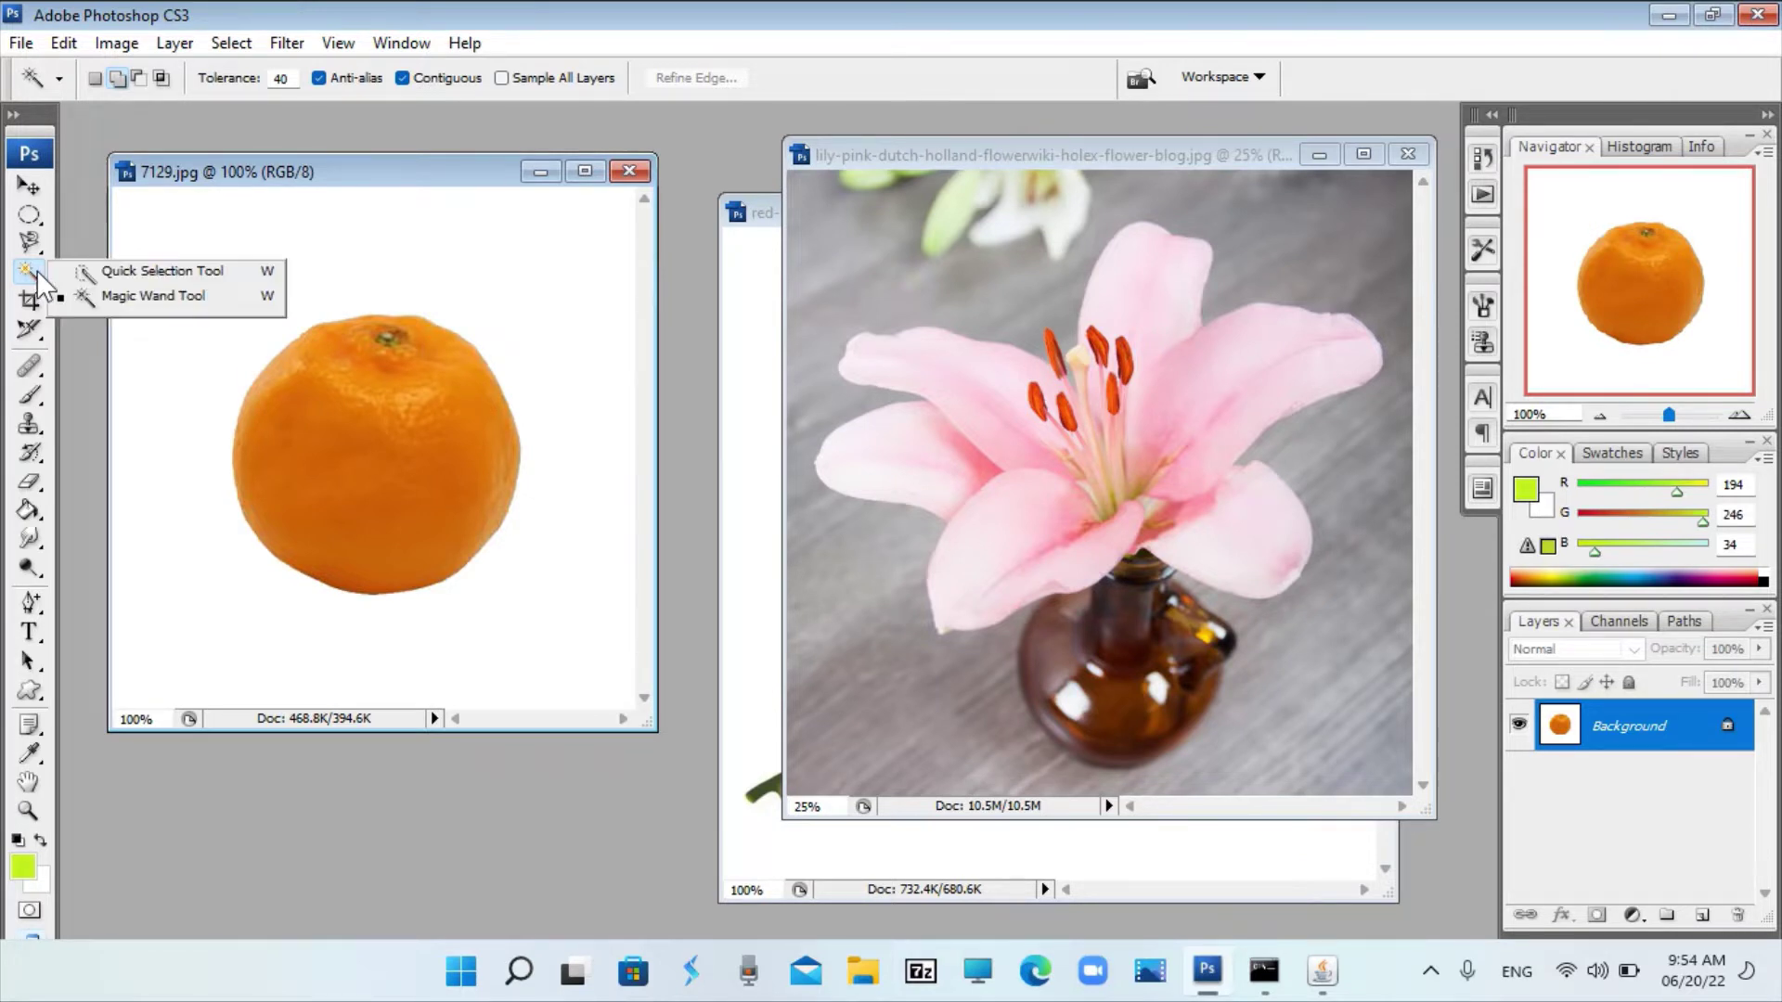
pyautogui.click(129, 297)
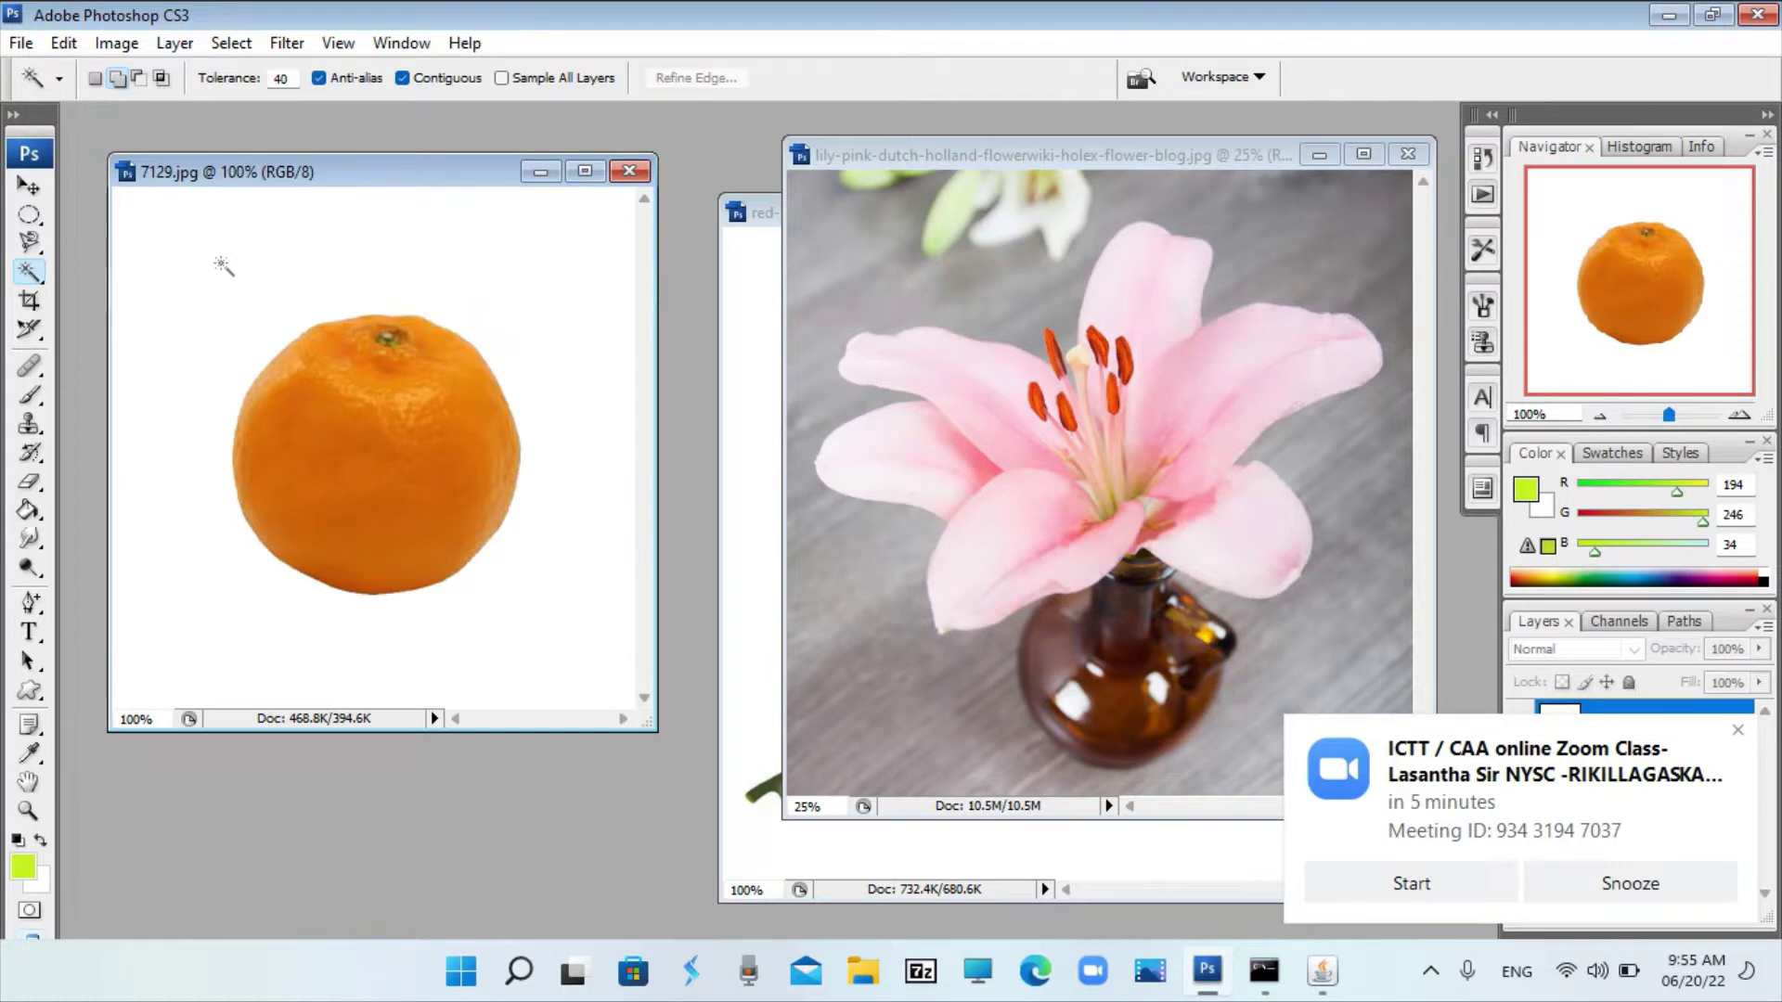
pyautogui.click(223, 265)
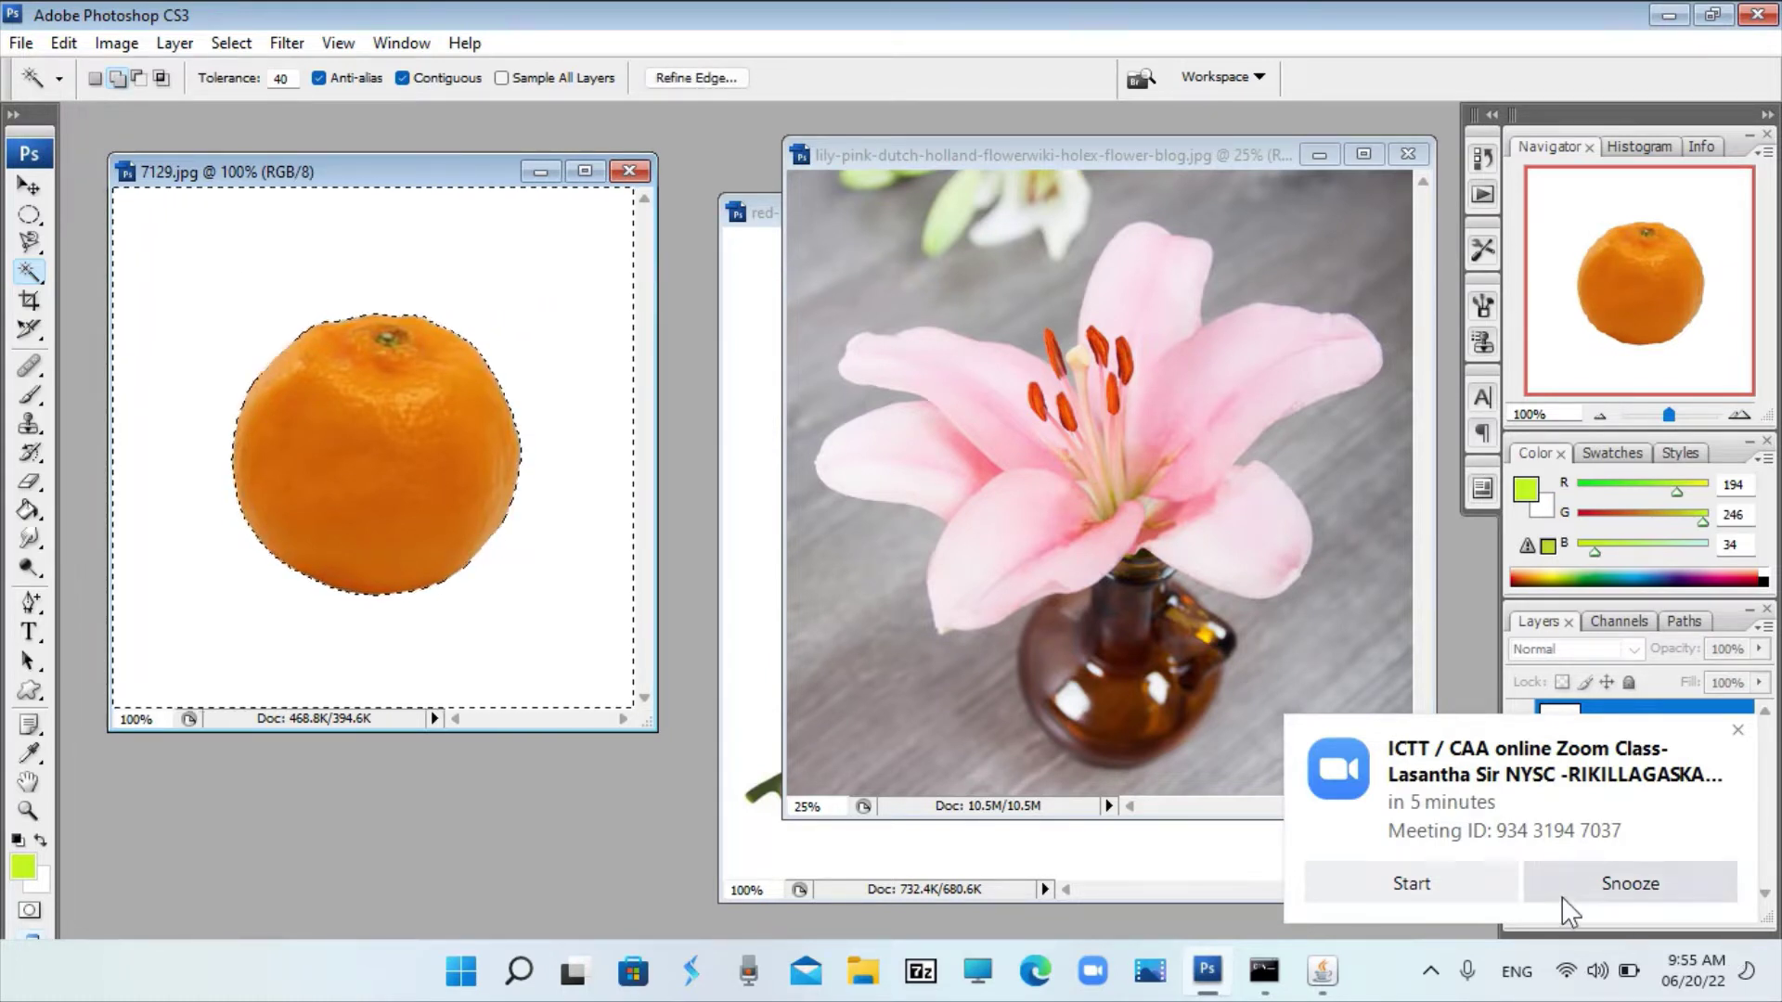
pyautogui.click(1602, 893)
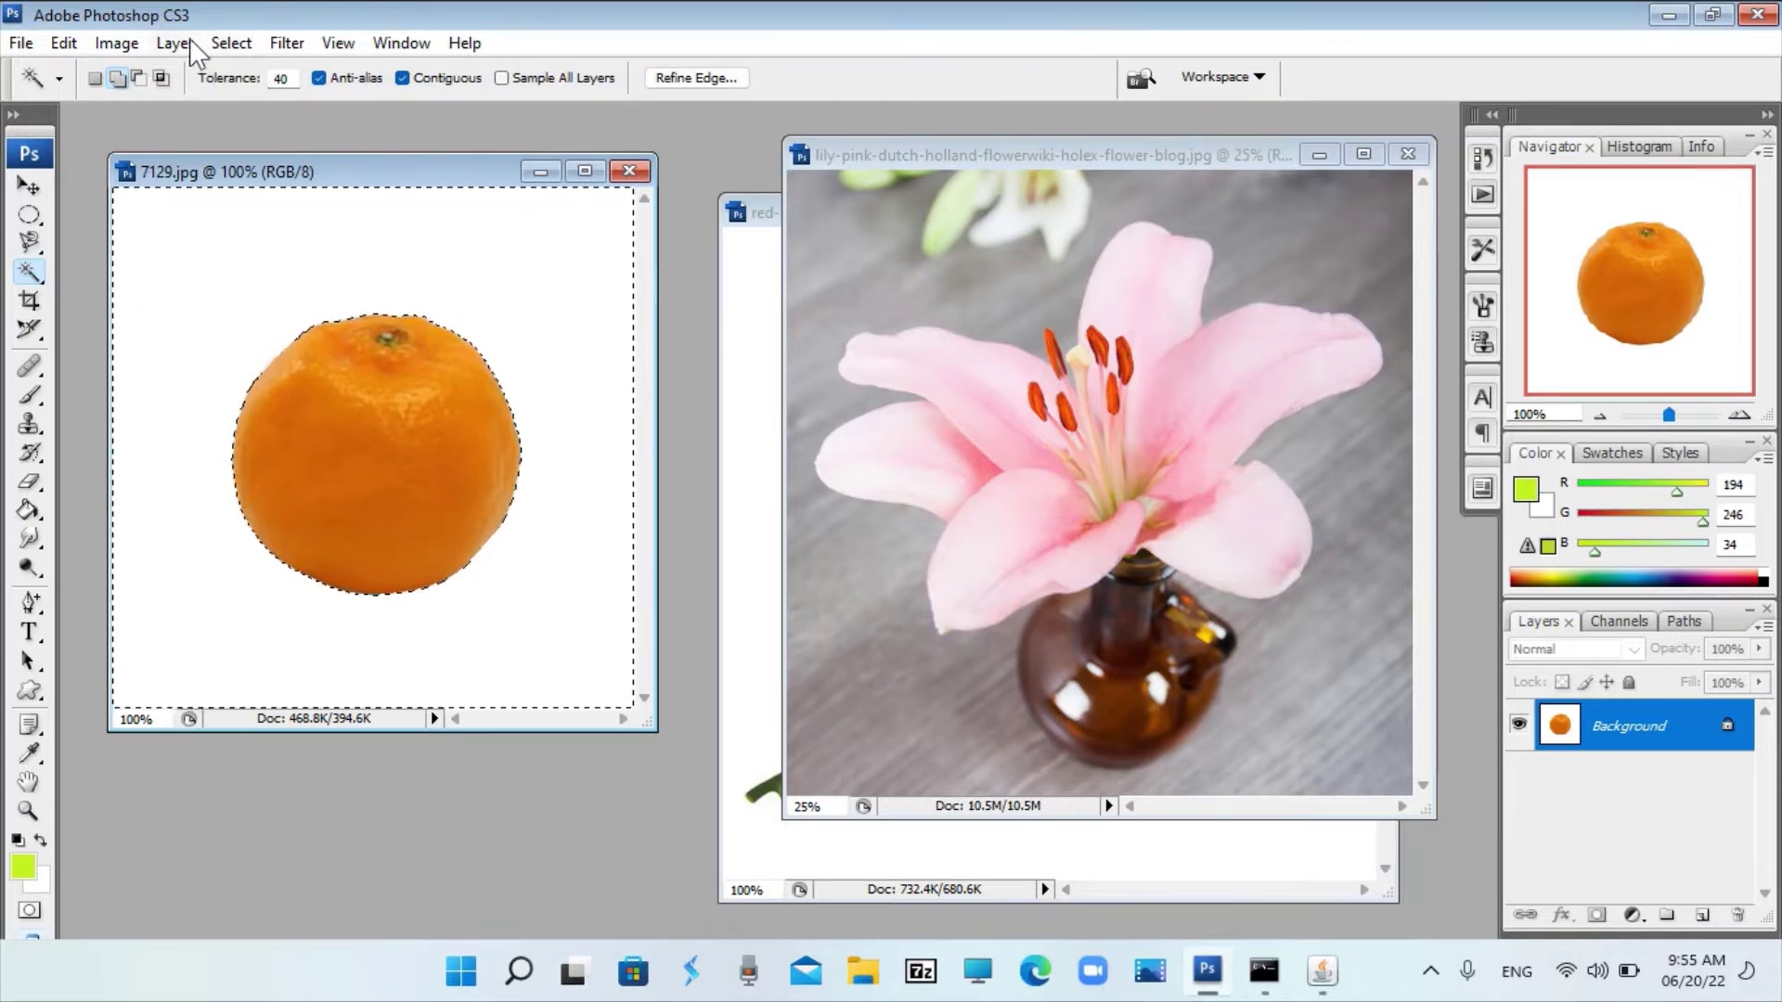
pyautogui.click(216, 44)
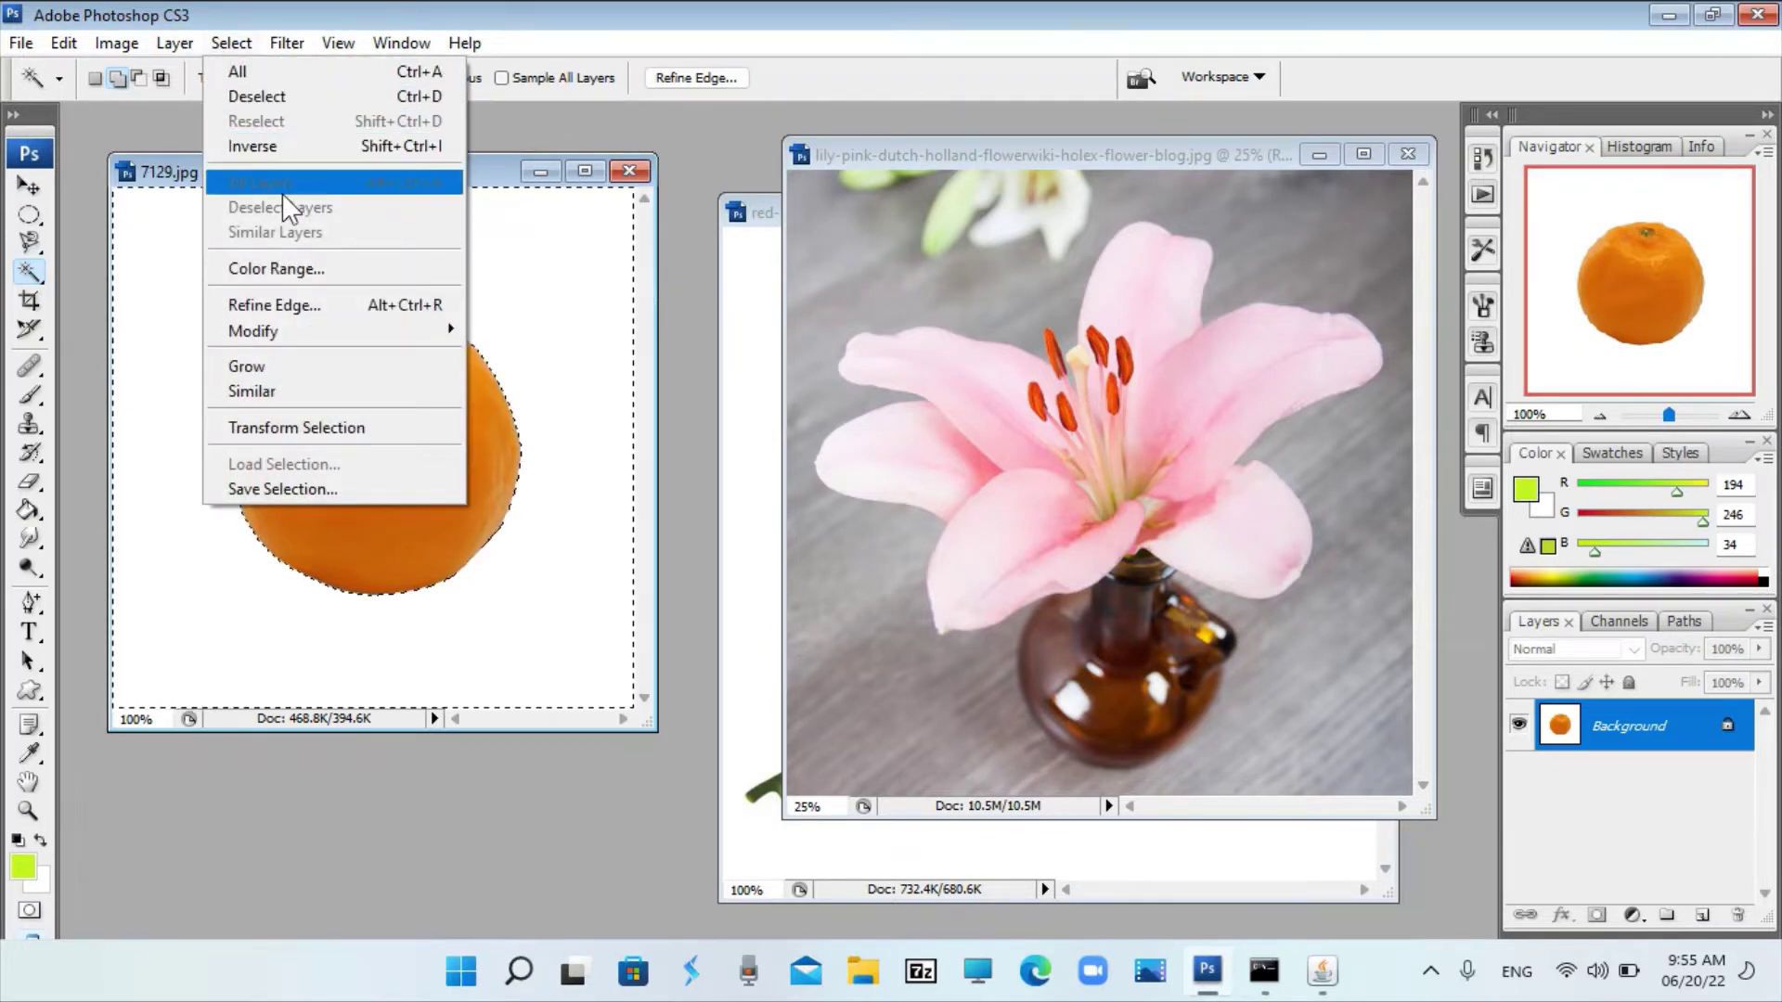
pyautogui.click(284, 150)
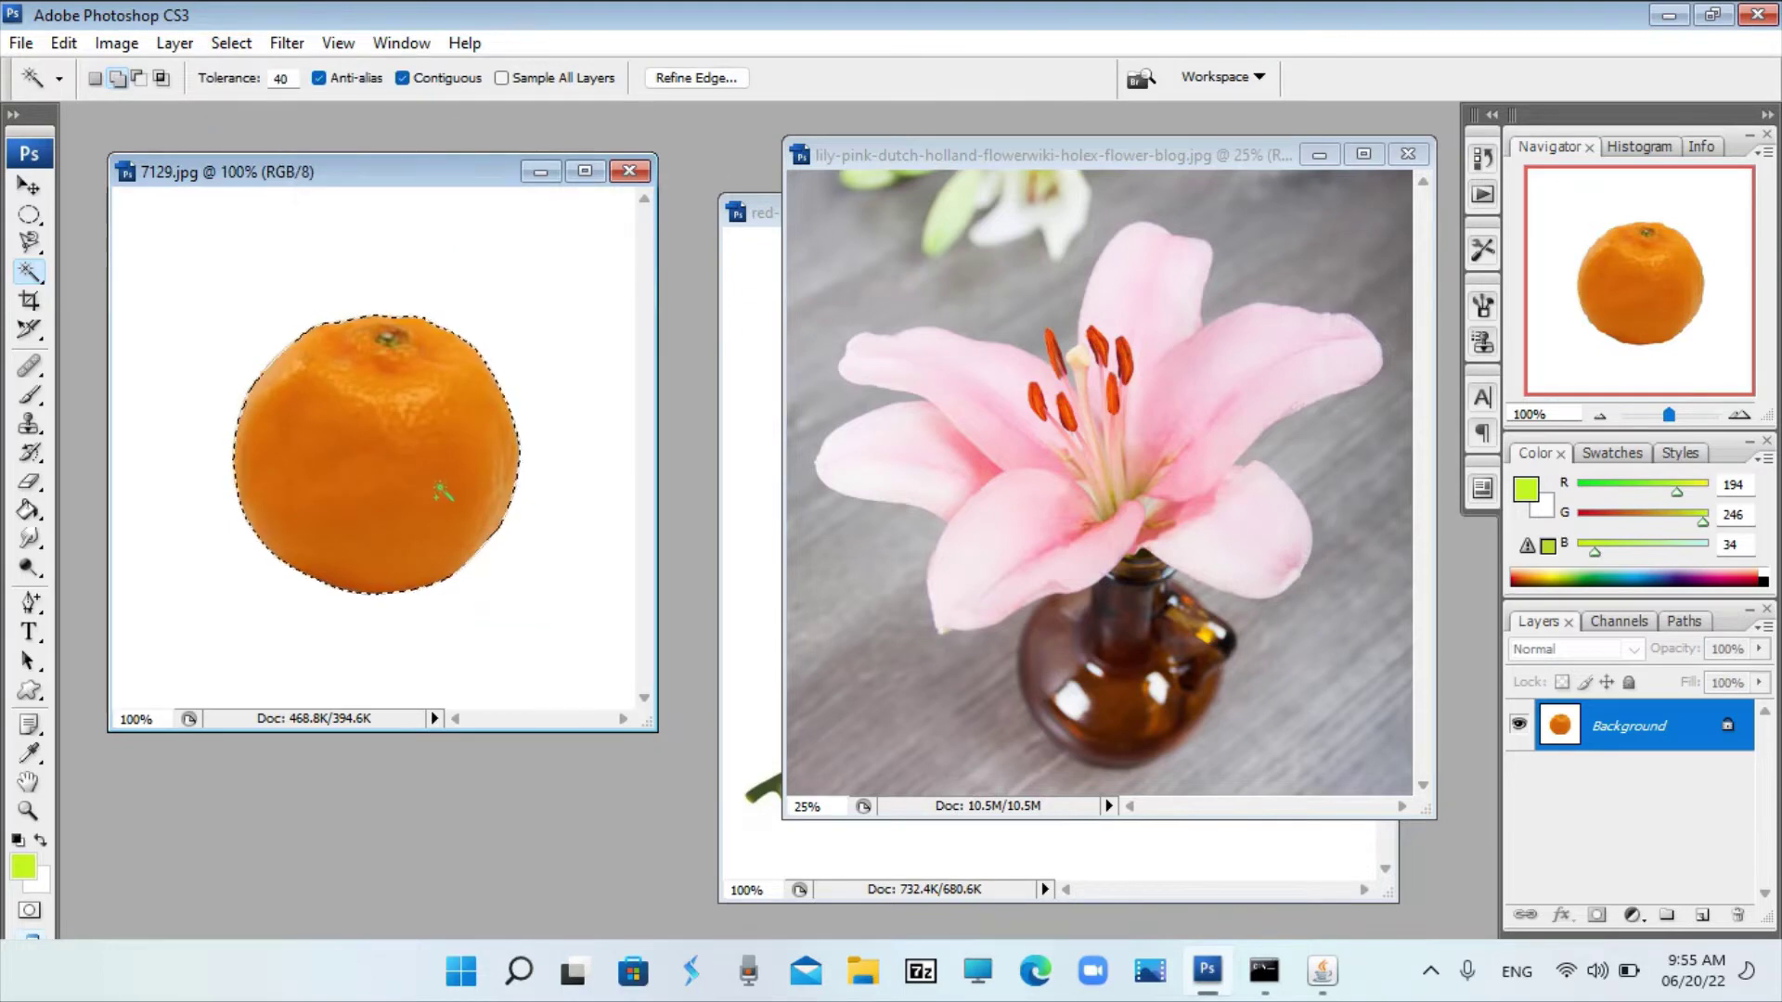
pyautogui.click(65, 44)
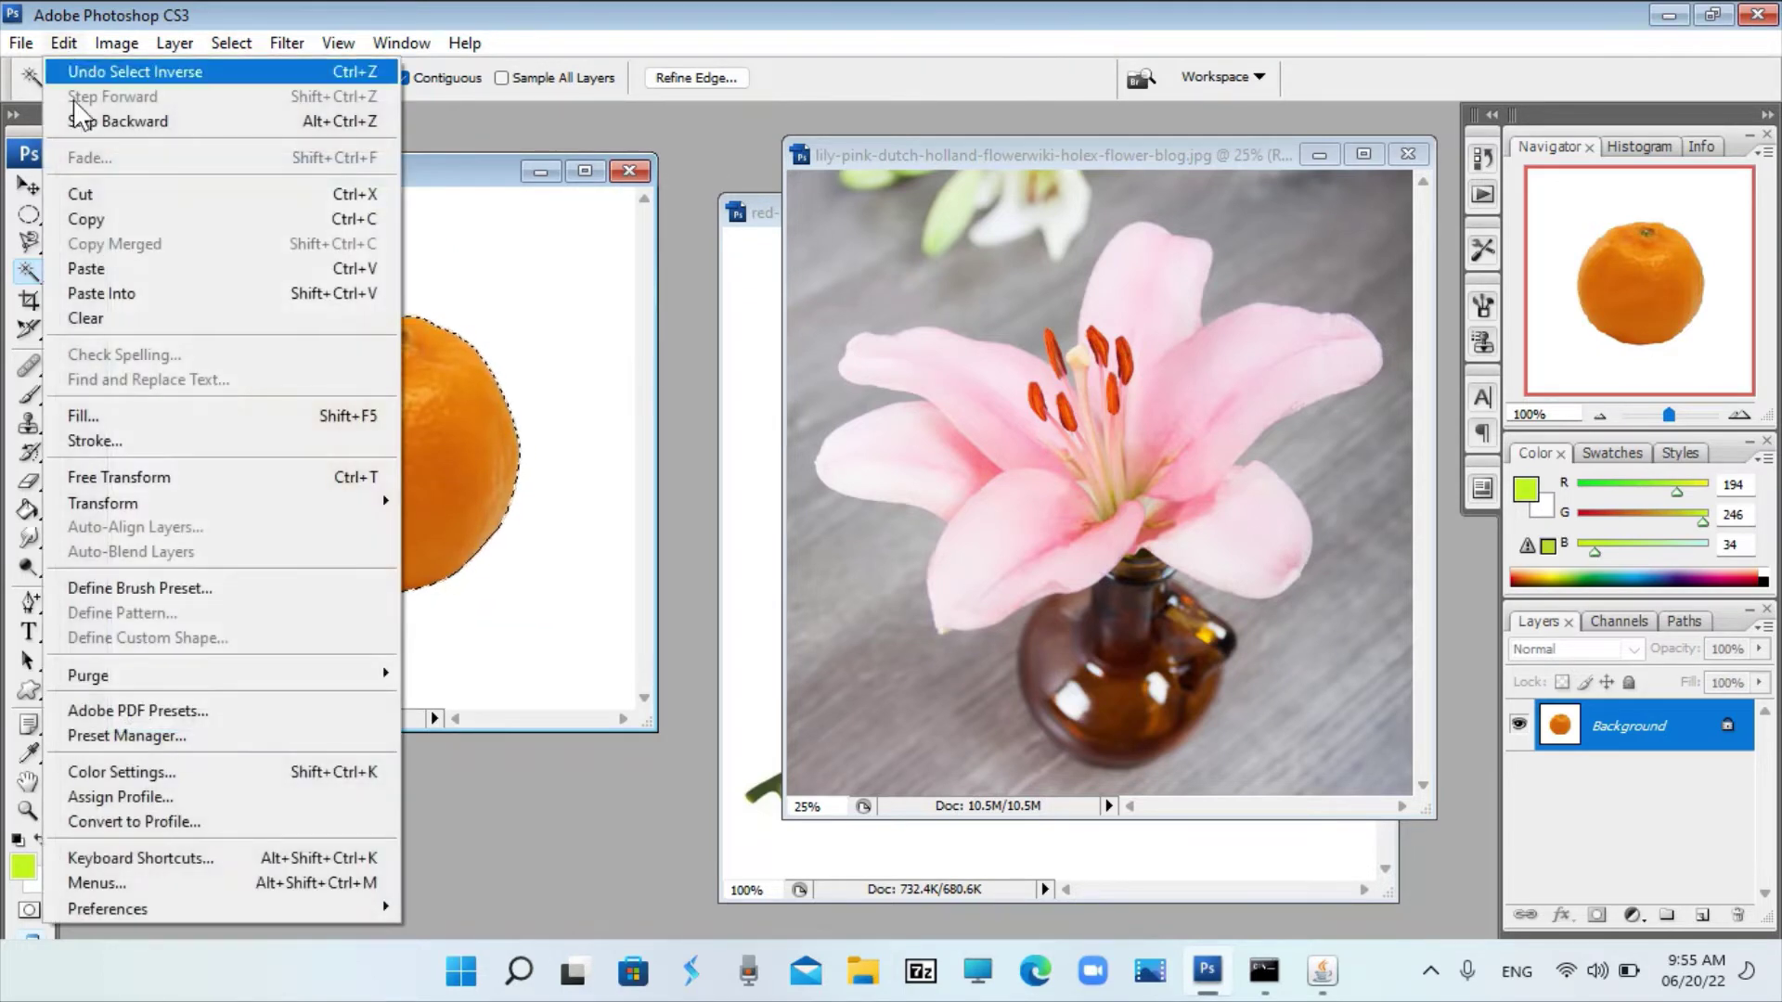
pyautogui.click(106, 221)
pyautogui.click(20, 42)
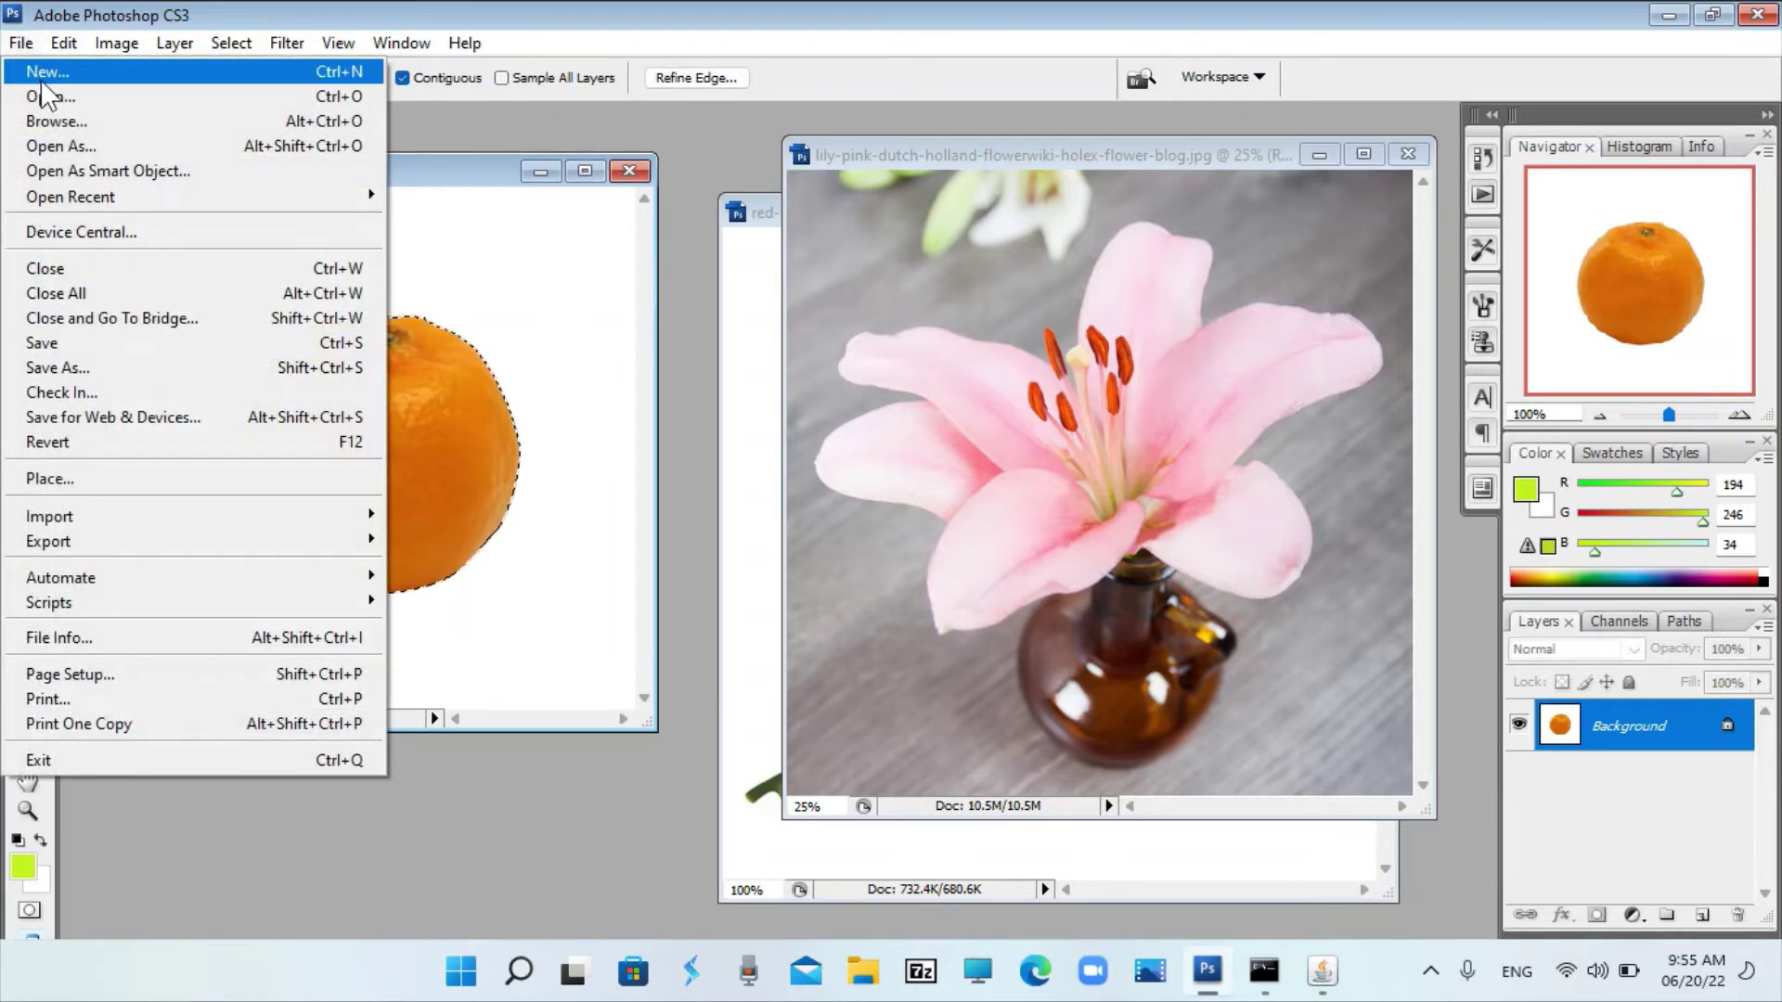
pyautogui.click(39, 67)
pyautogui.click(1015, 181)
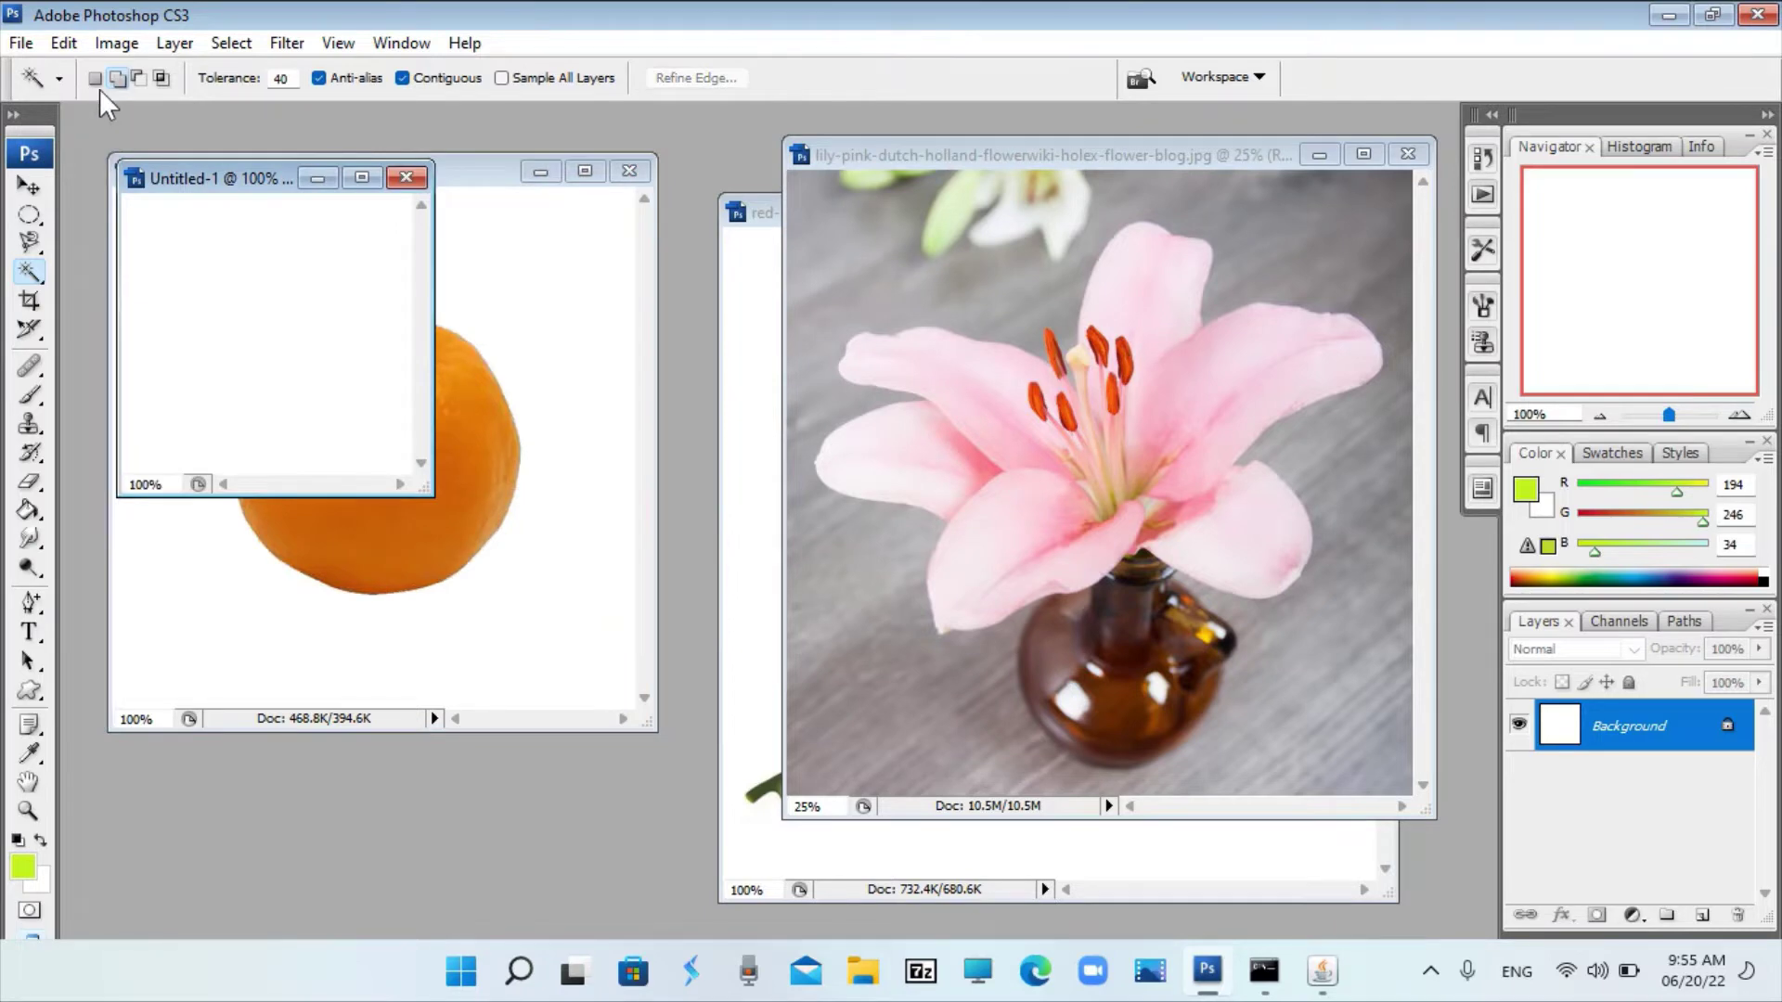
pyautogui.click(74, 44)
pyautogui.click(93, 258)
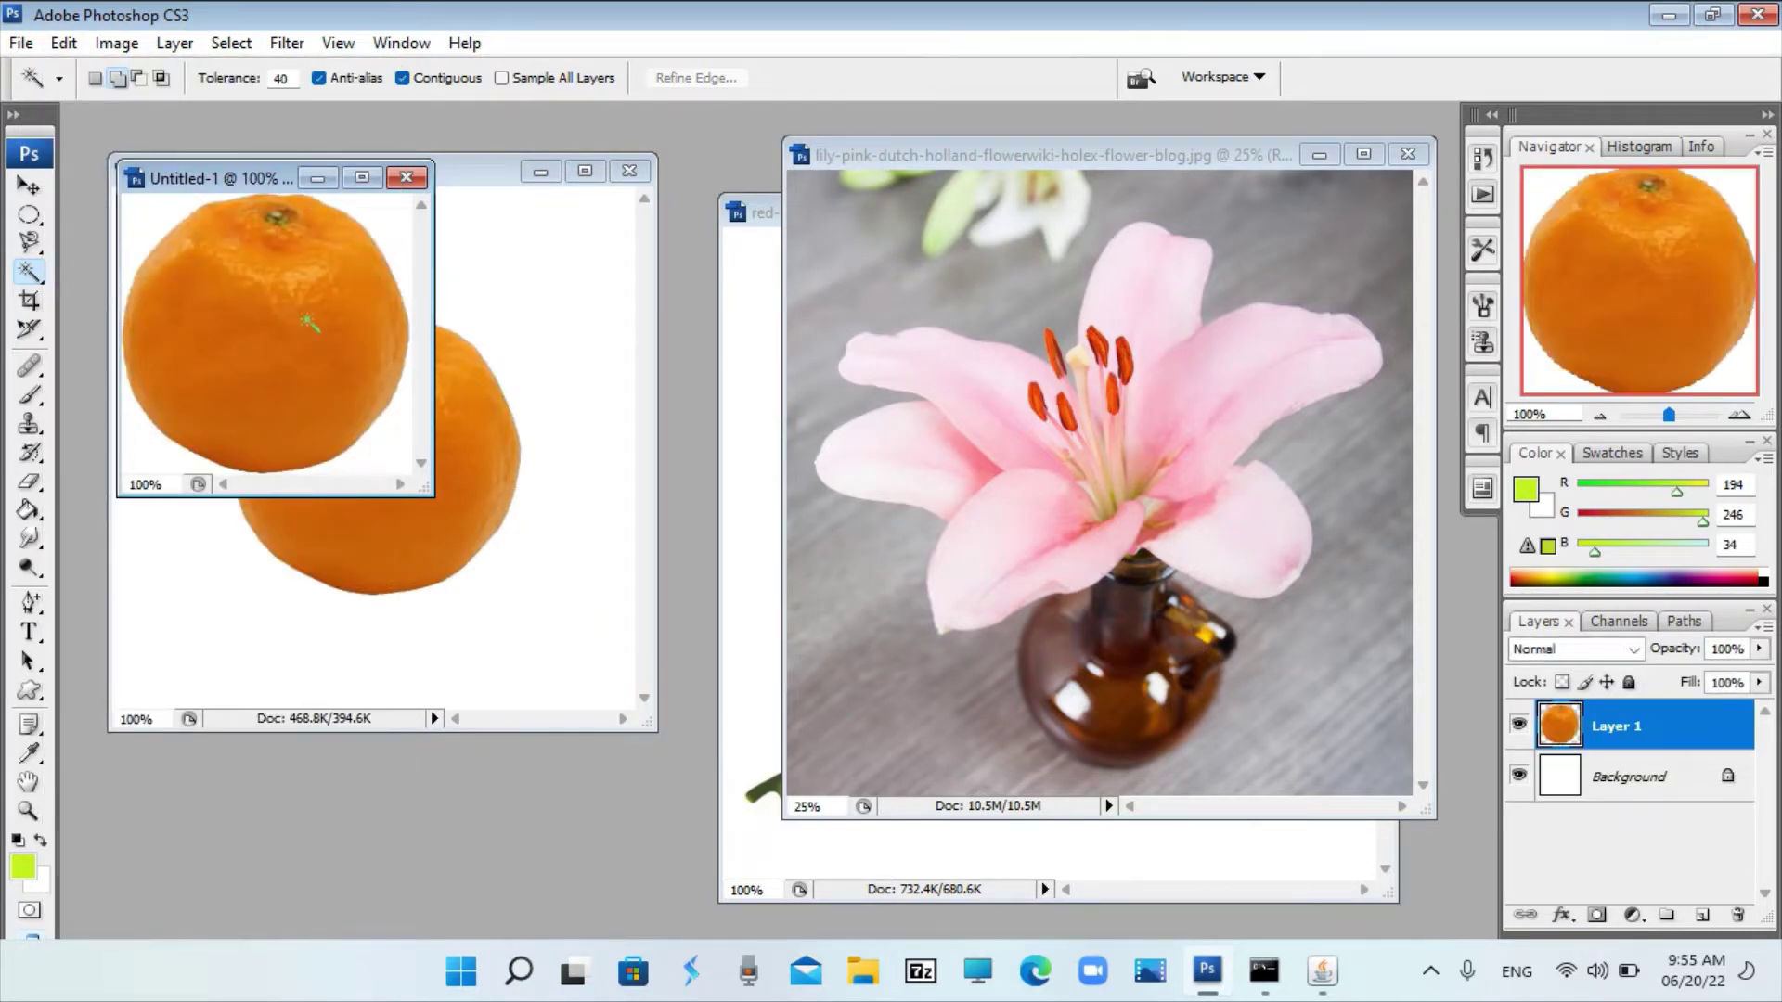
pyautogui.click(409, 169)
pyautogui.click(910, 383)
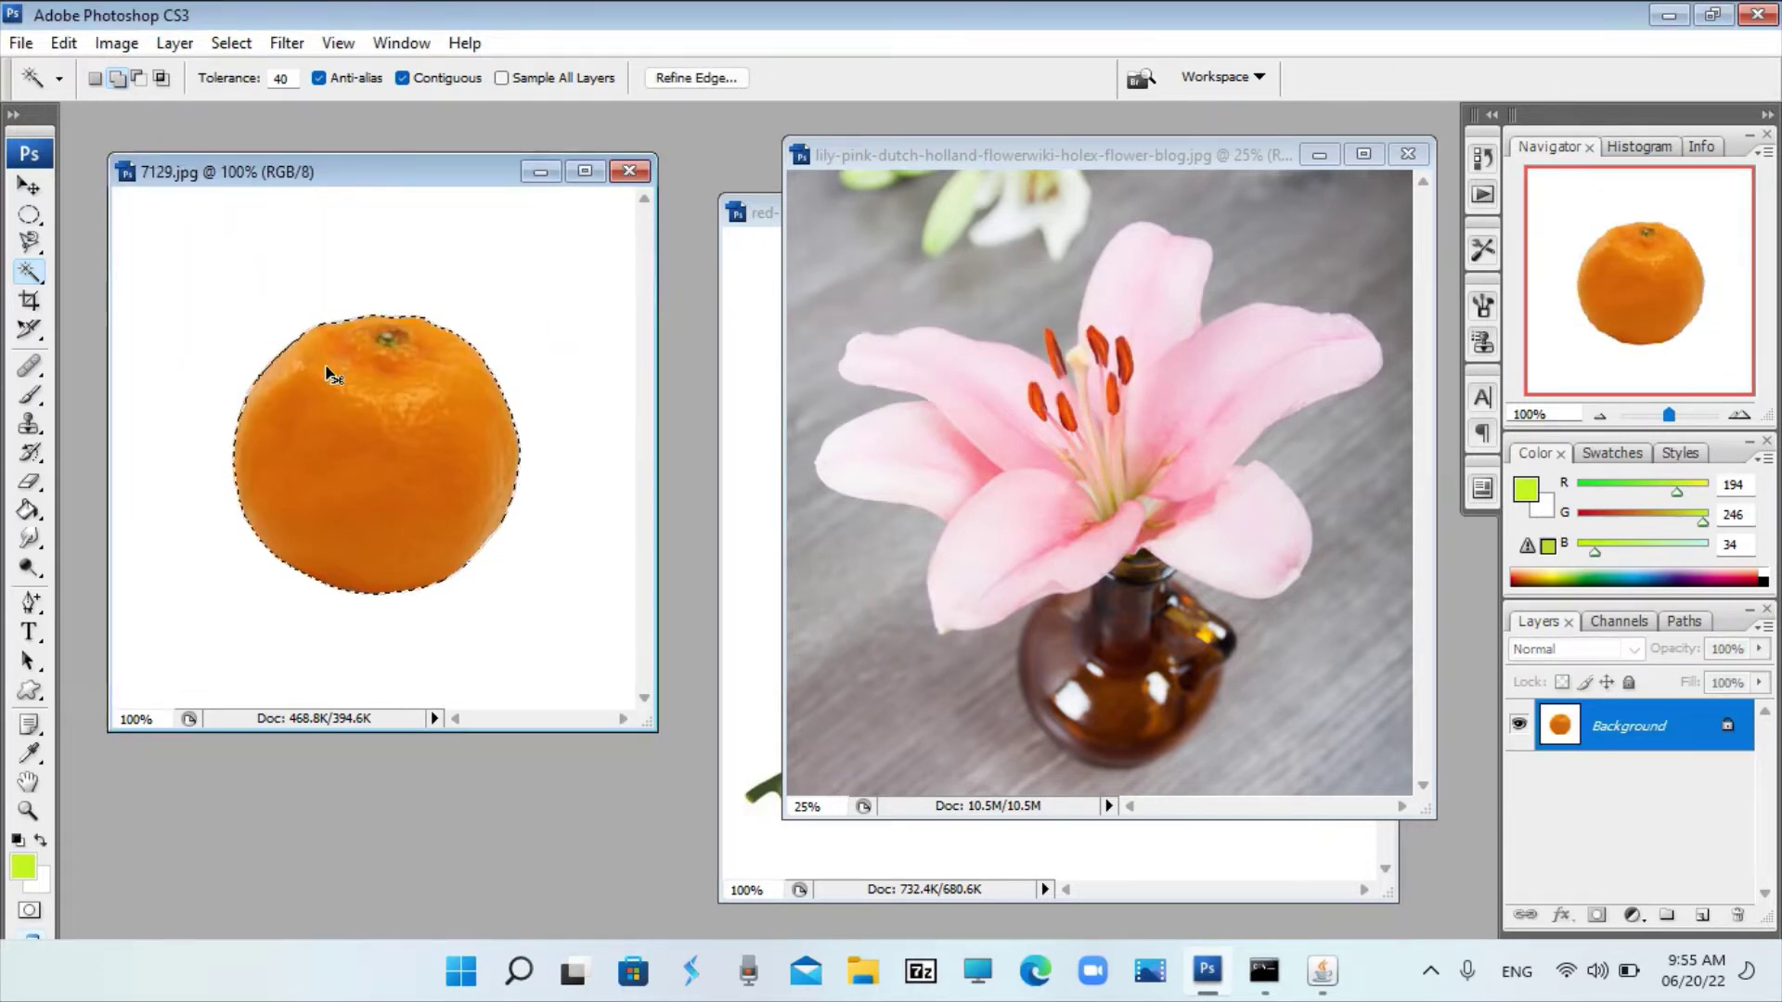
pyautogui.hotkey('ctrl', 'd')
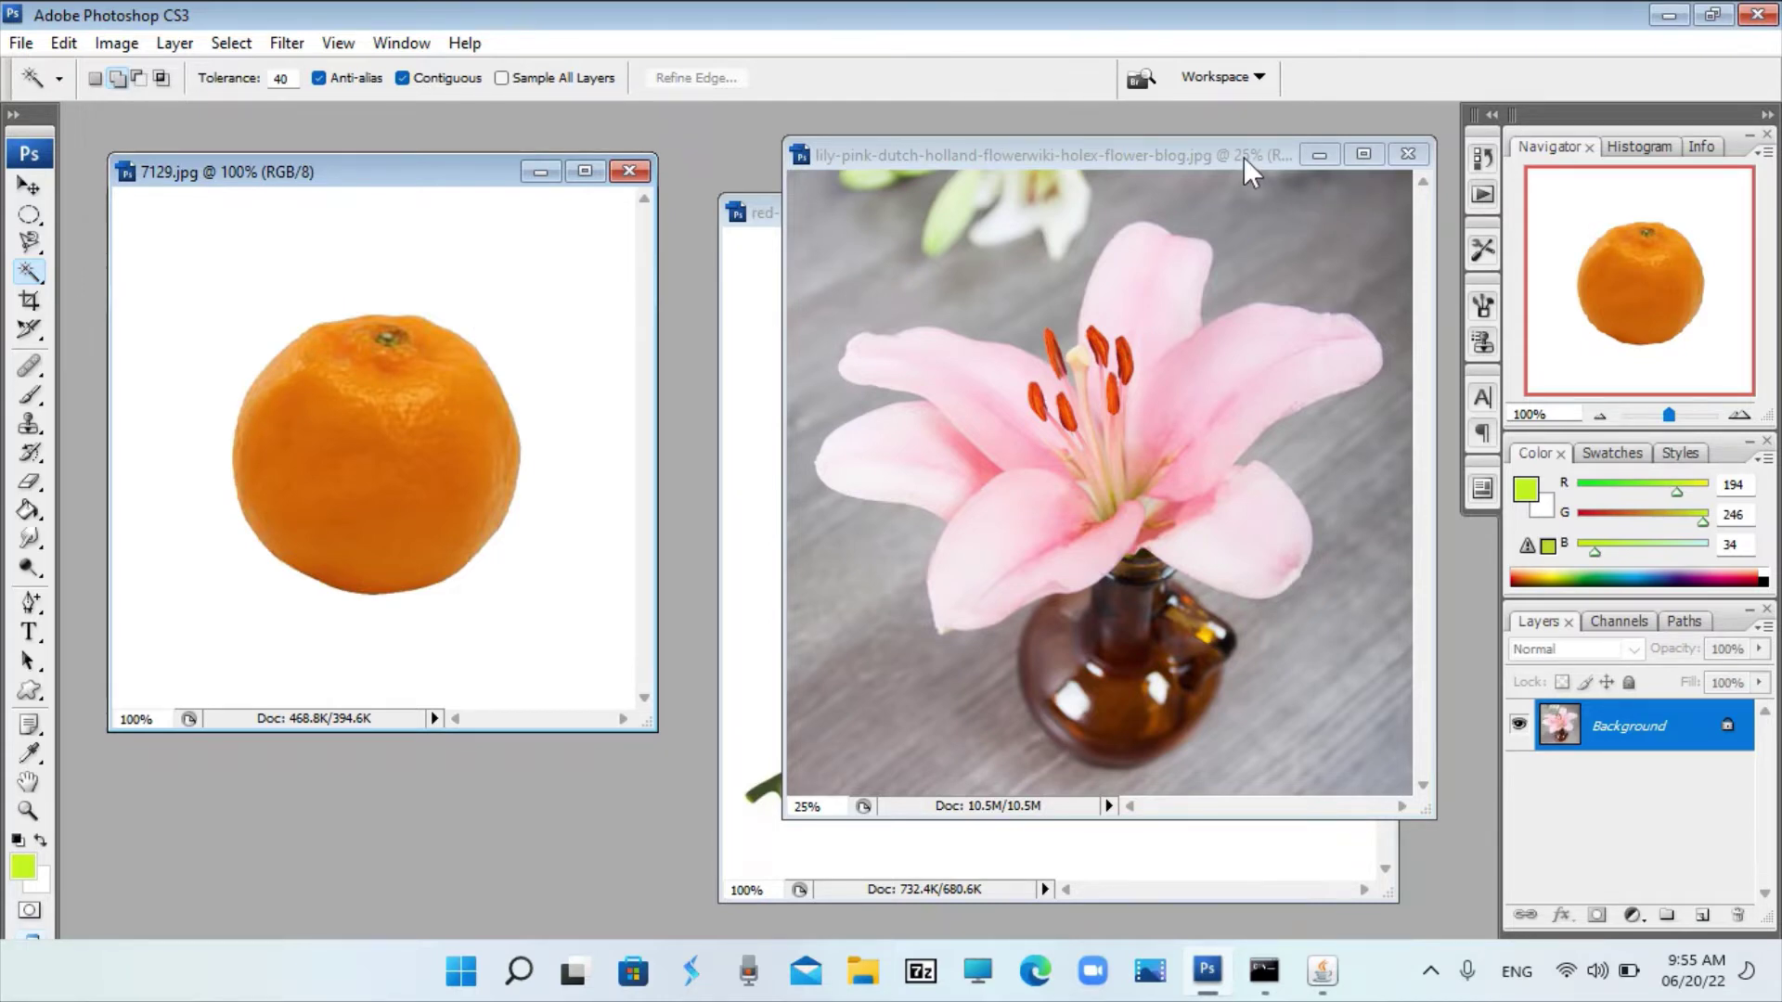
# Step: Select the rose by Magic Wanding its white background and inverting the selection
pyautogui.moveTo(1243, 156); pyautogui.dragTo(589, 181)
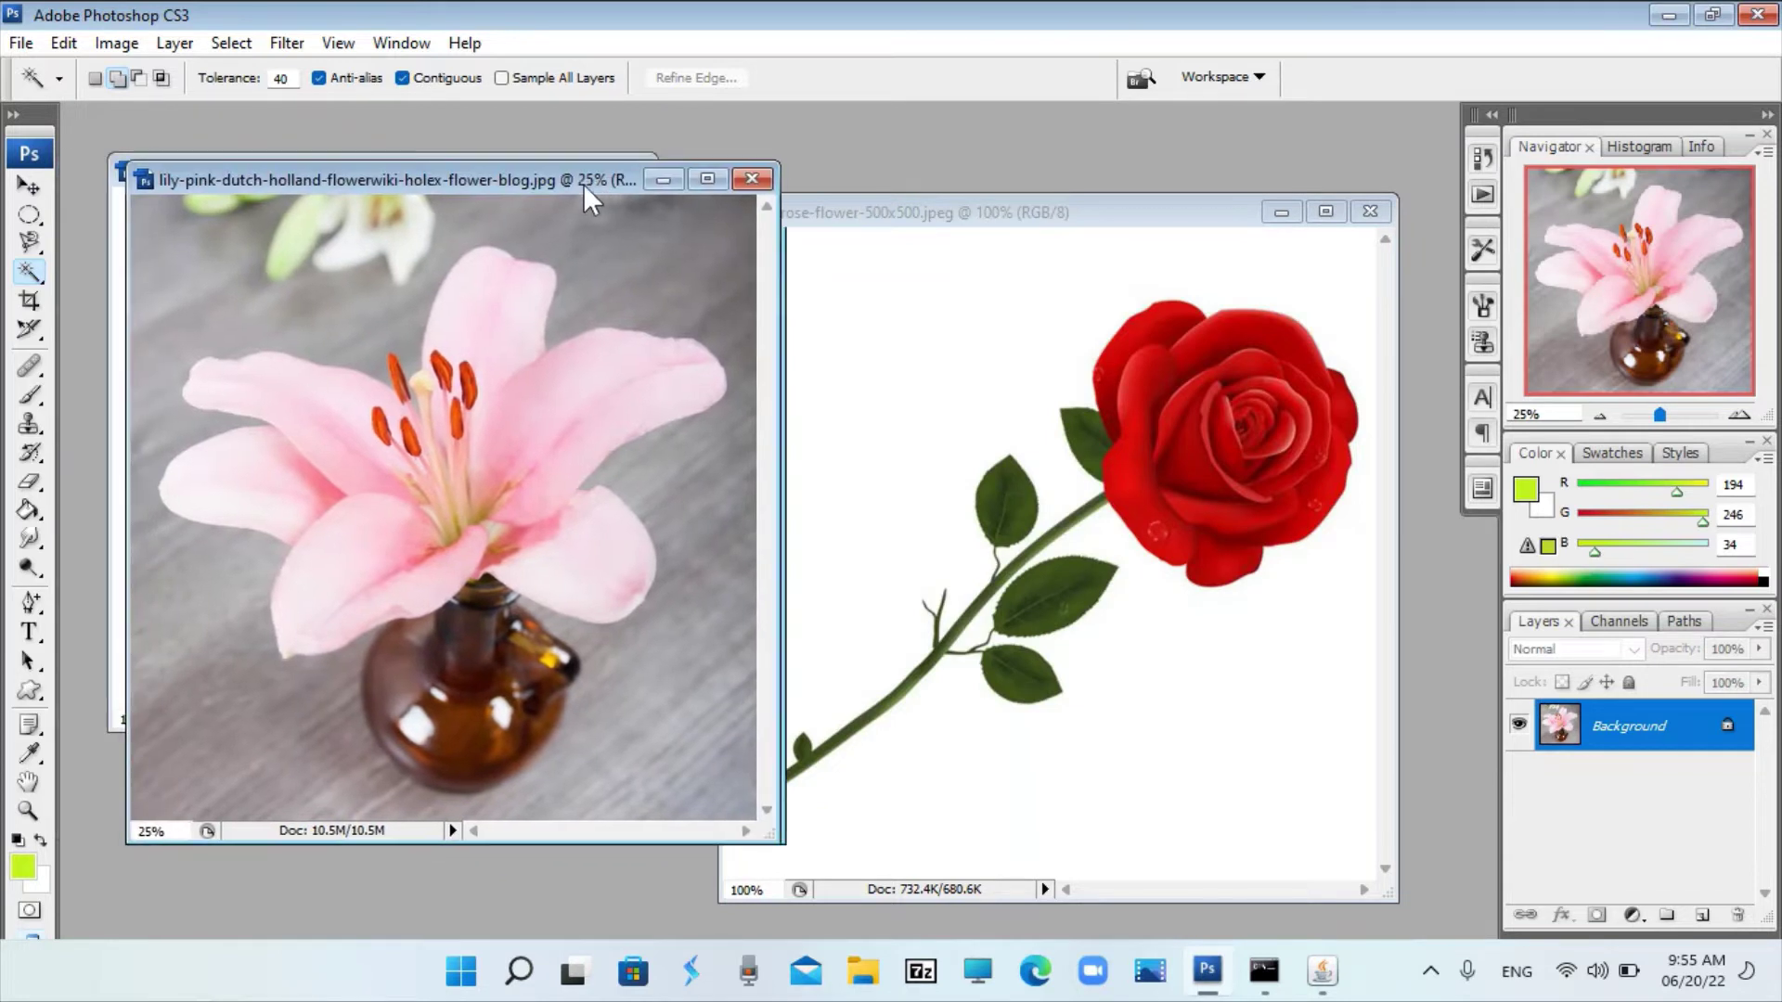
pyautogui.click(1057, 216)
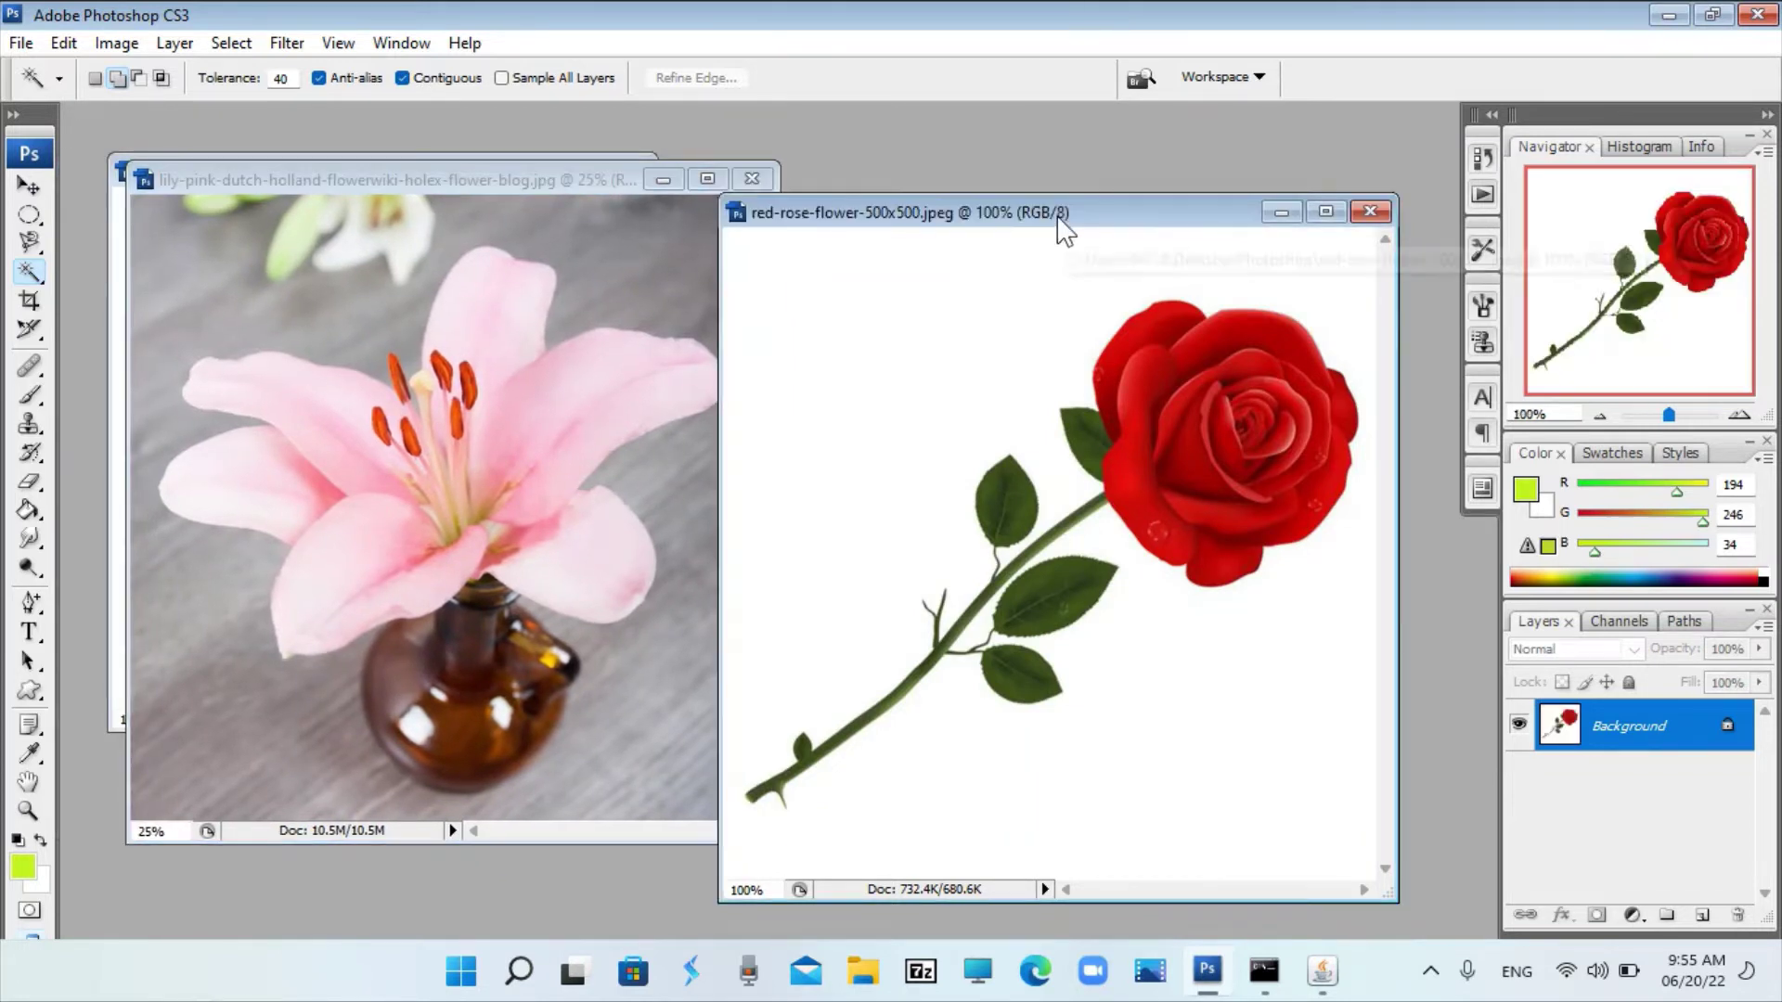
pyautogui.click(923, 388)
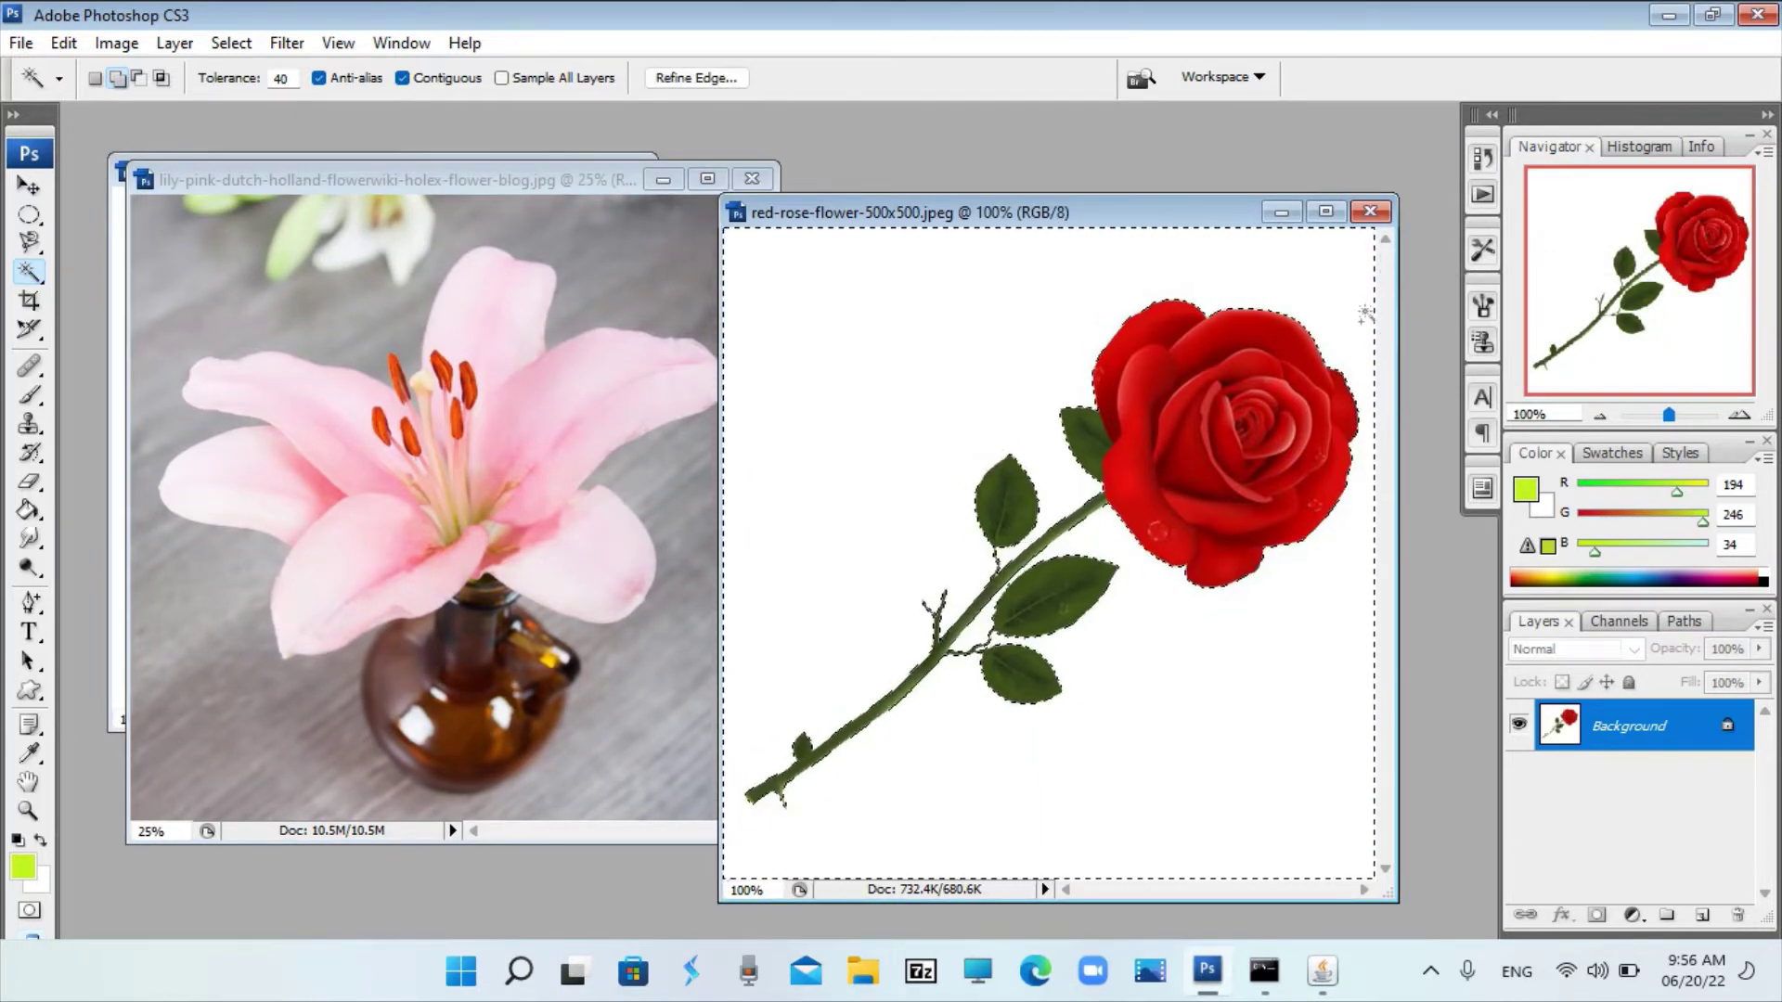
pyautogui.click(230, 44)
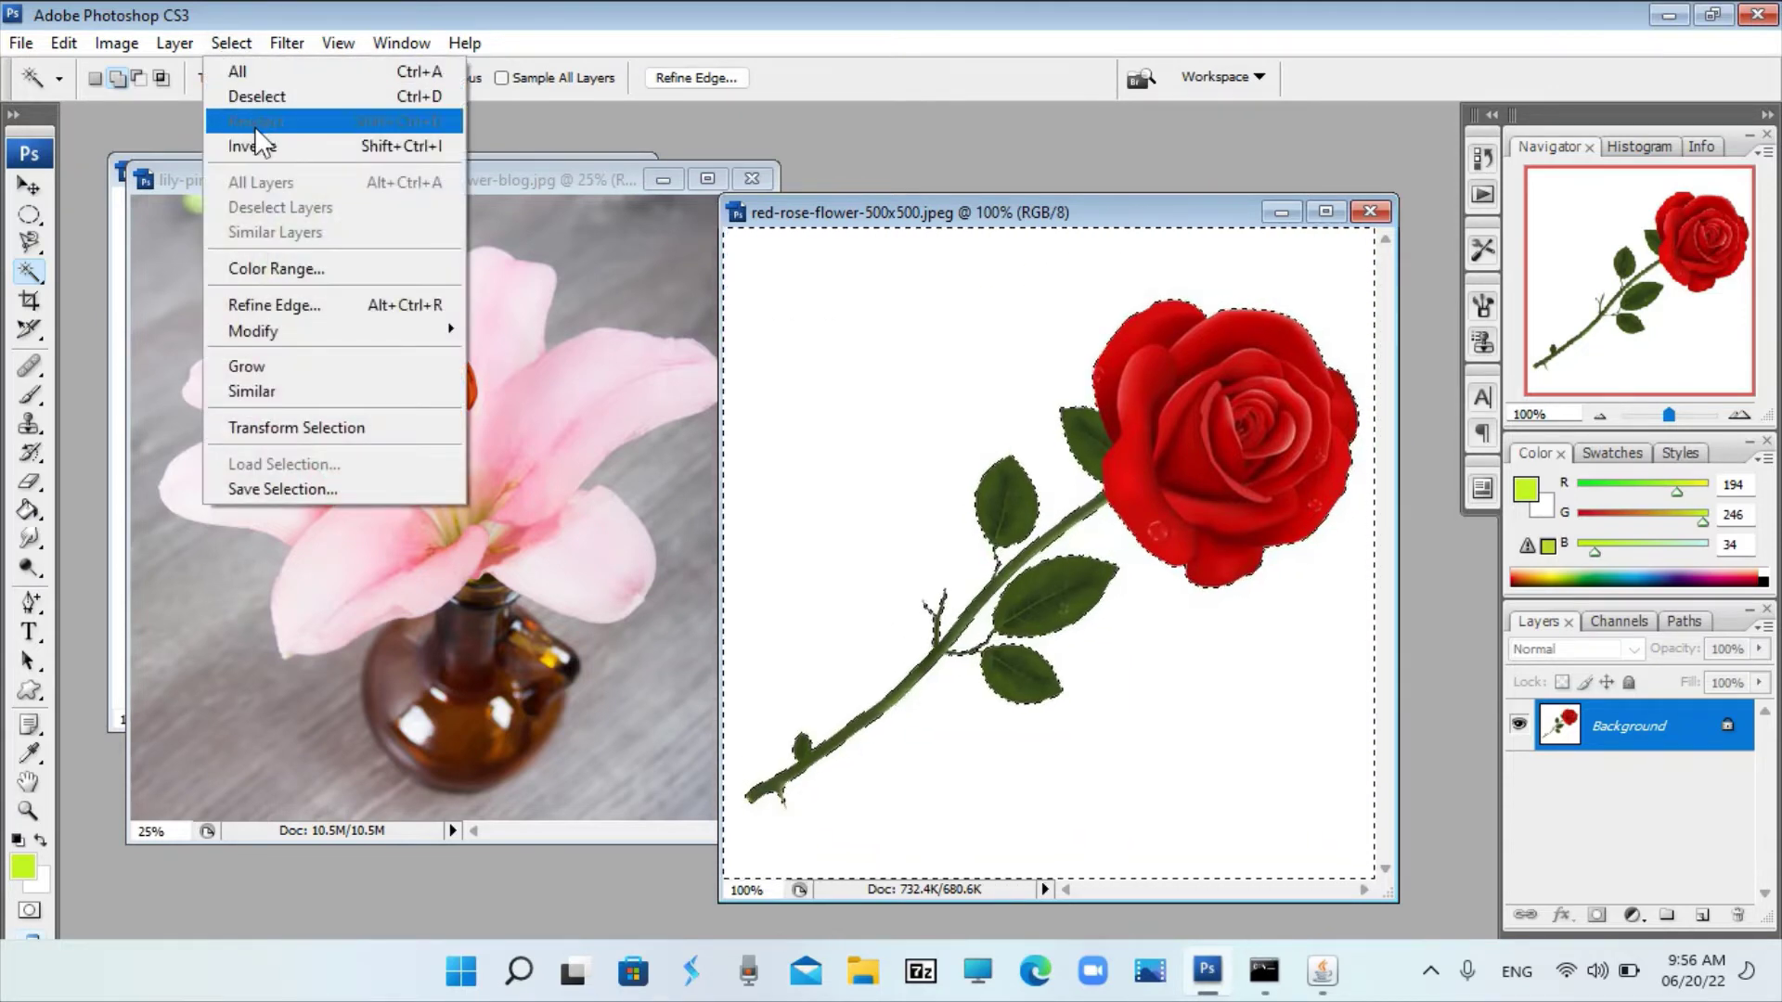
pyautogui.click(256, 126)
# Step: Create a new document with a transparent background
pyautogui.click(20, 44)
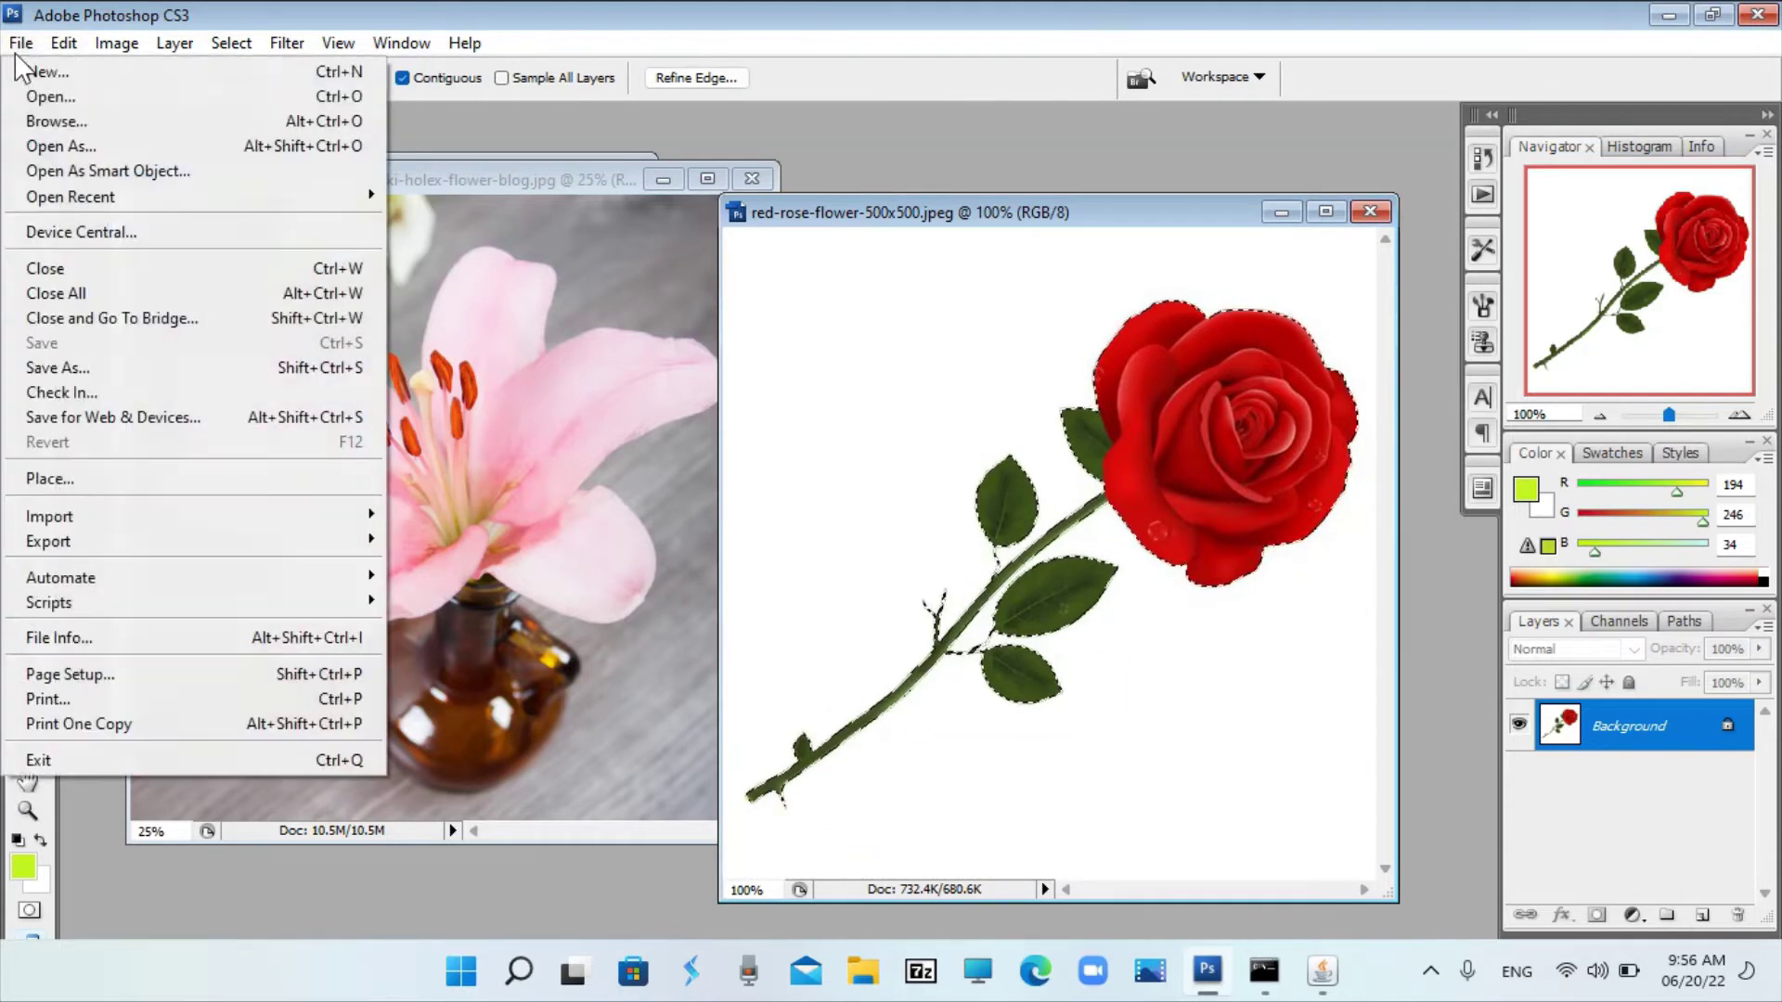
pyautogui.click(650, 450)
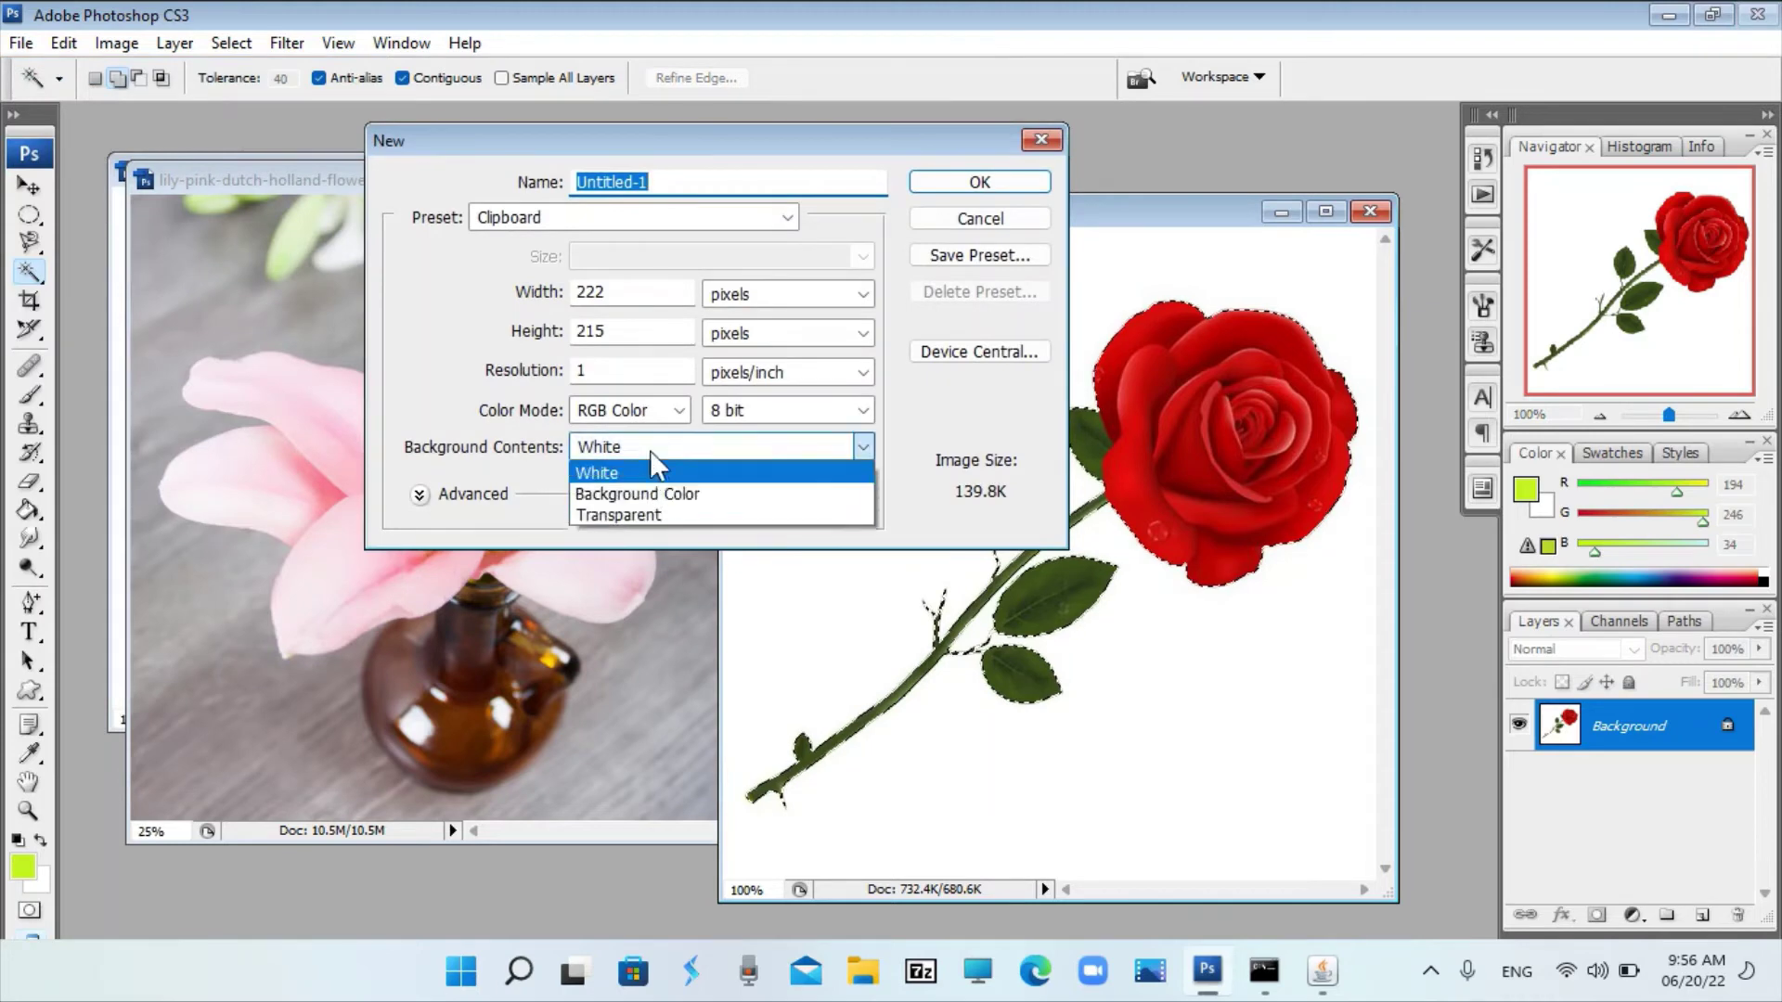
pyautogui.click(649, 517)
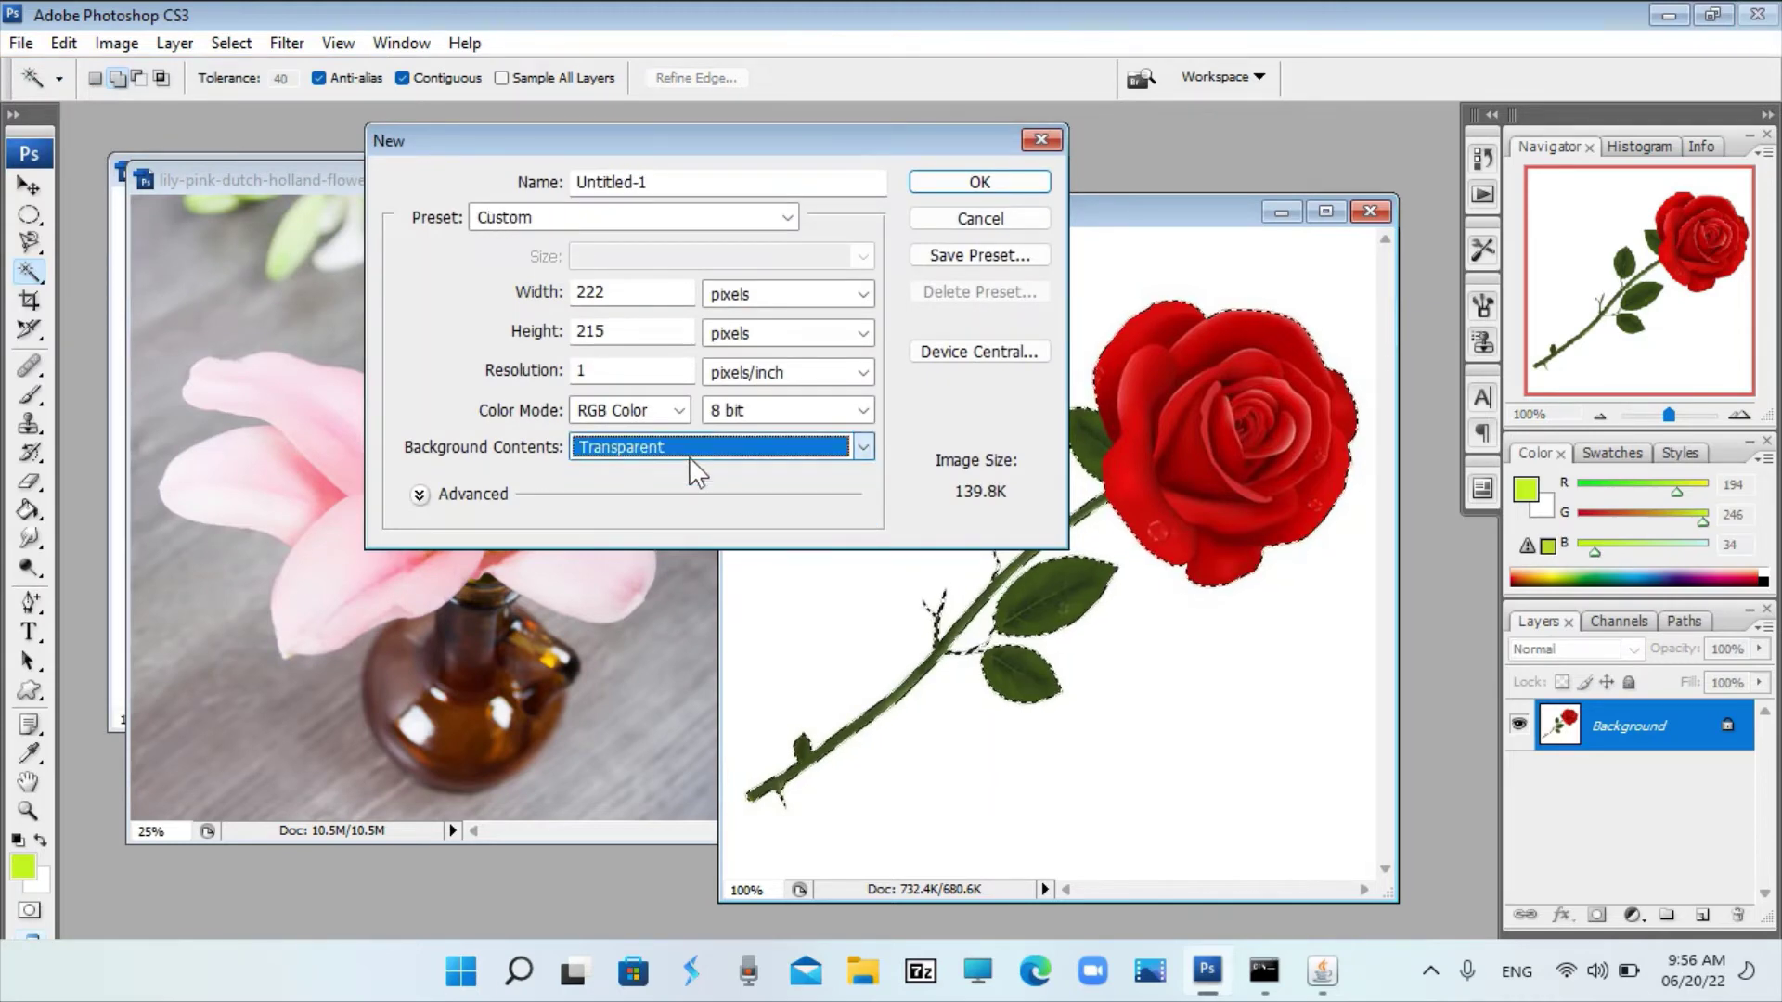
pyautogui.click(976, 181)
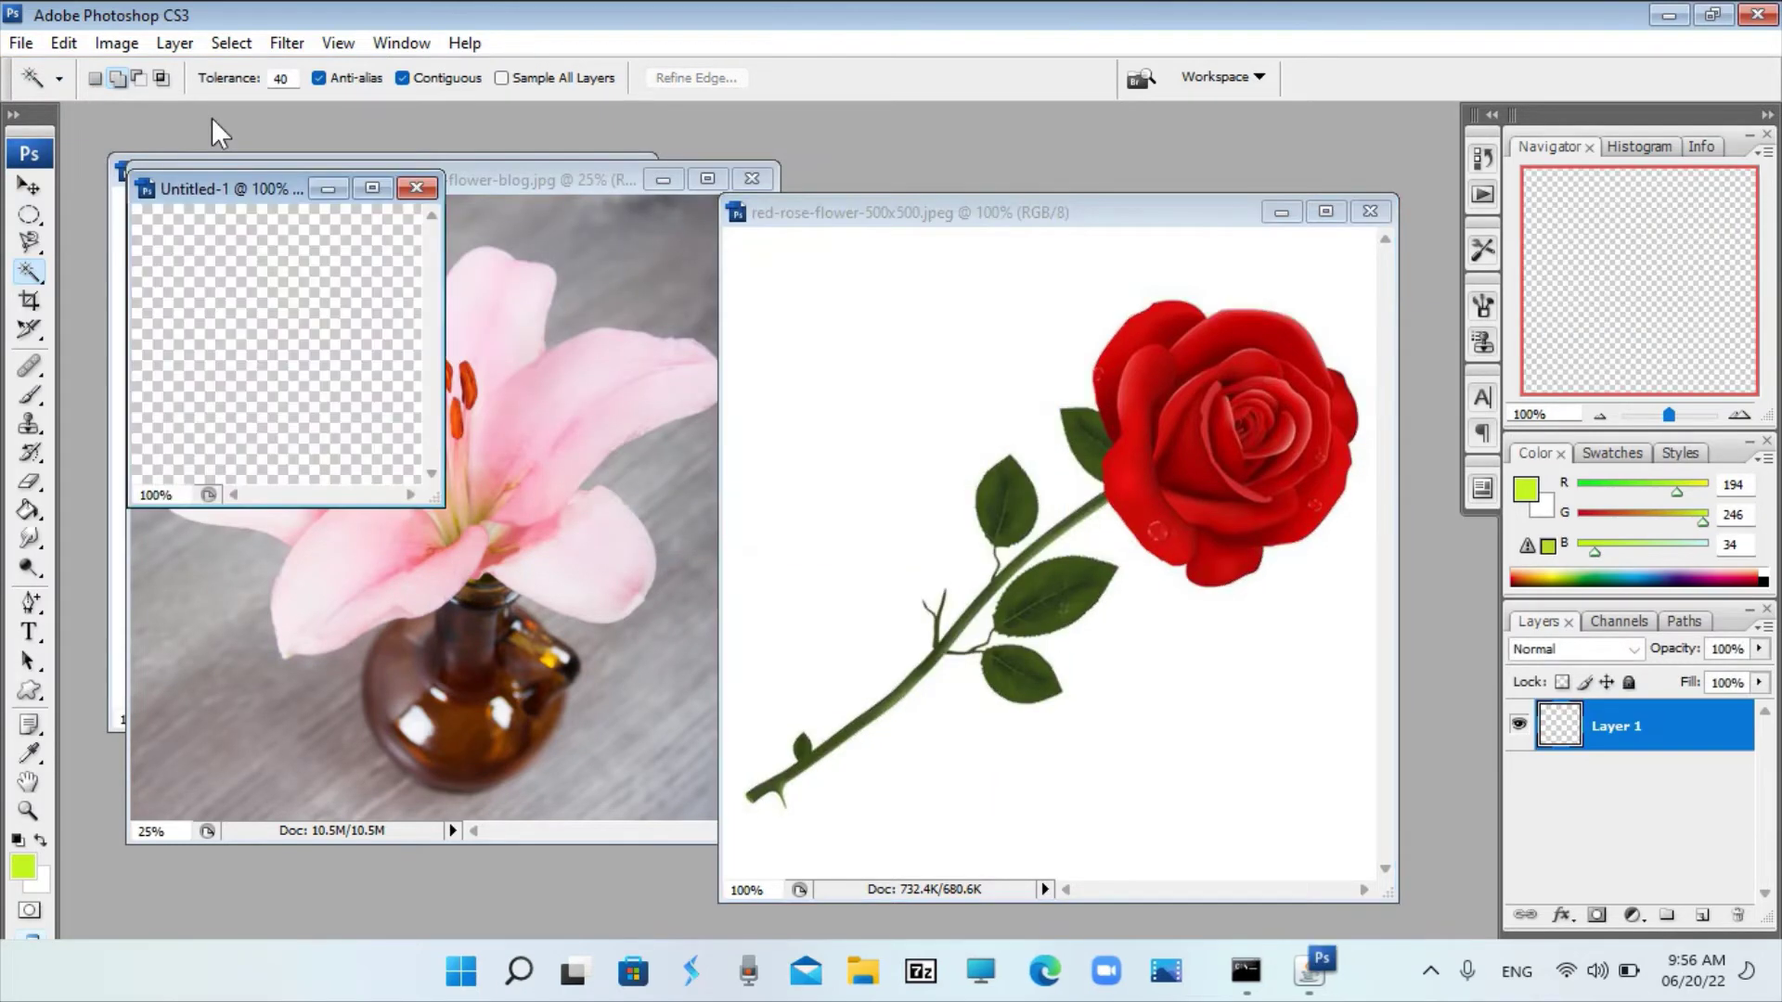
# Step: Copy the selected rose and stem, then close the empty Untitled-1 document
pyautogui.click(1077, 241)
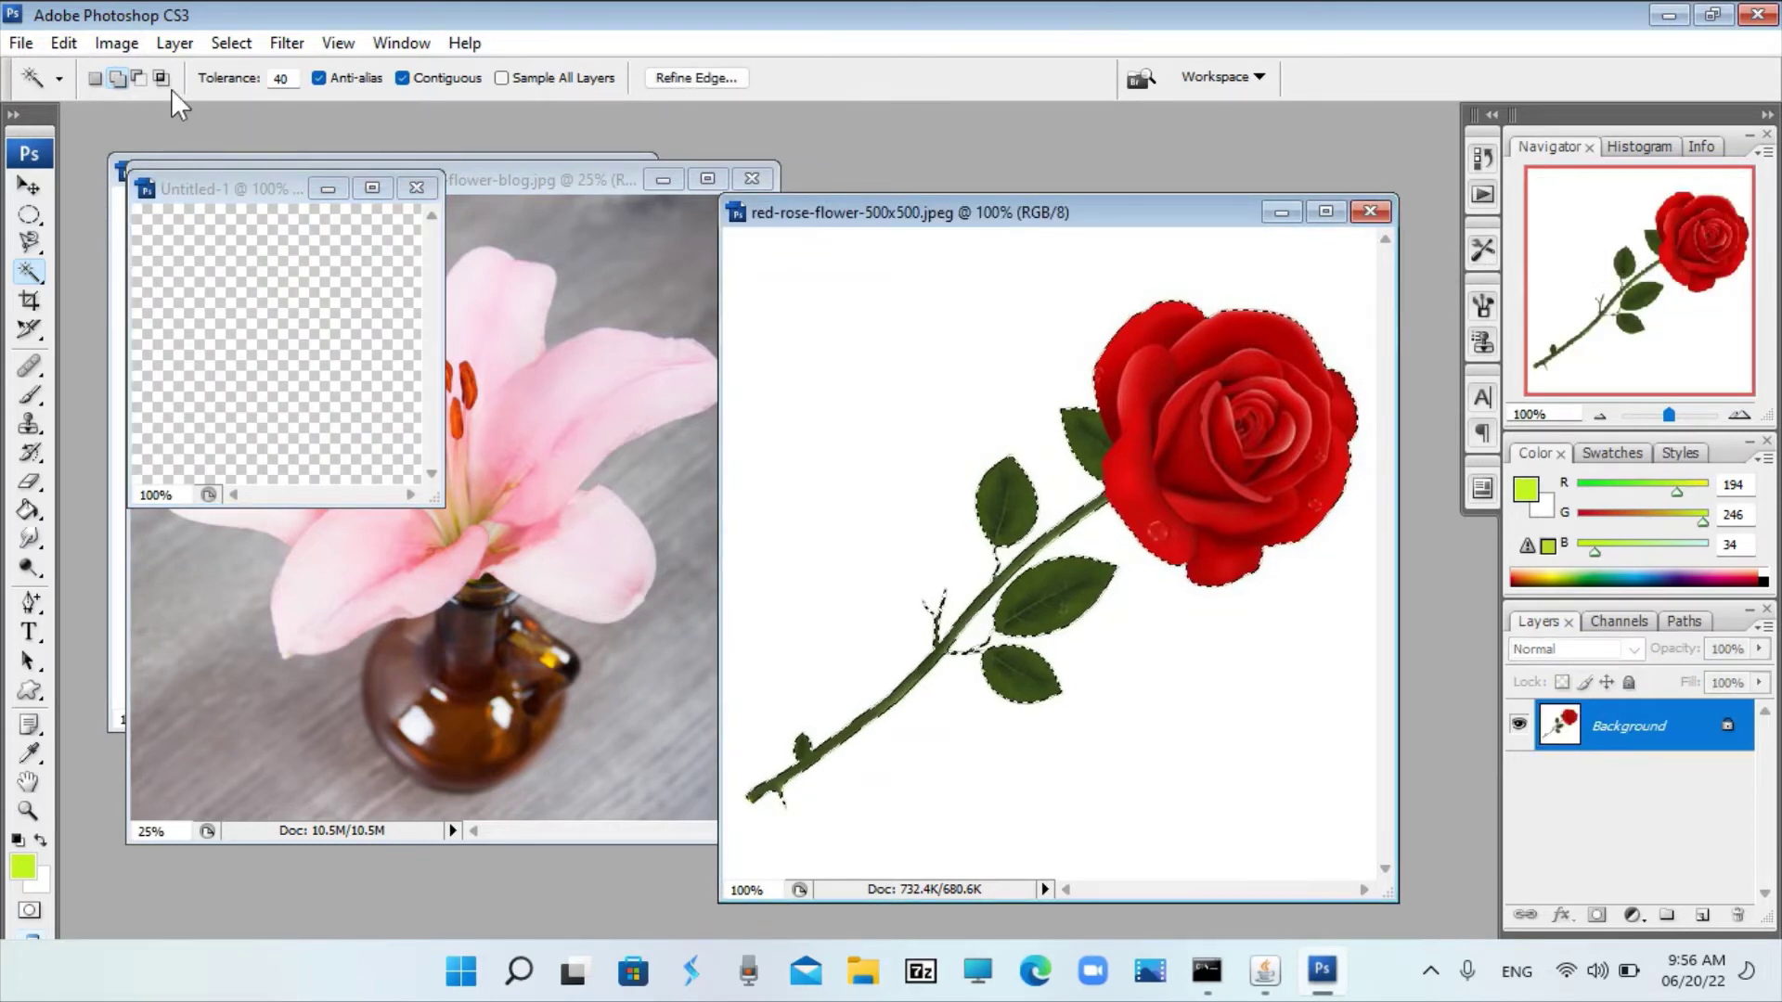
pyautogui.click(63, 43)
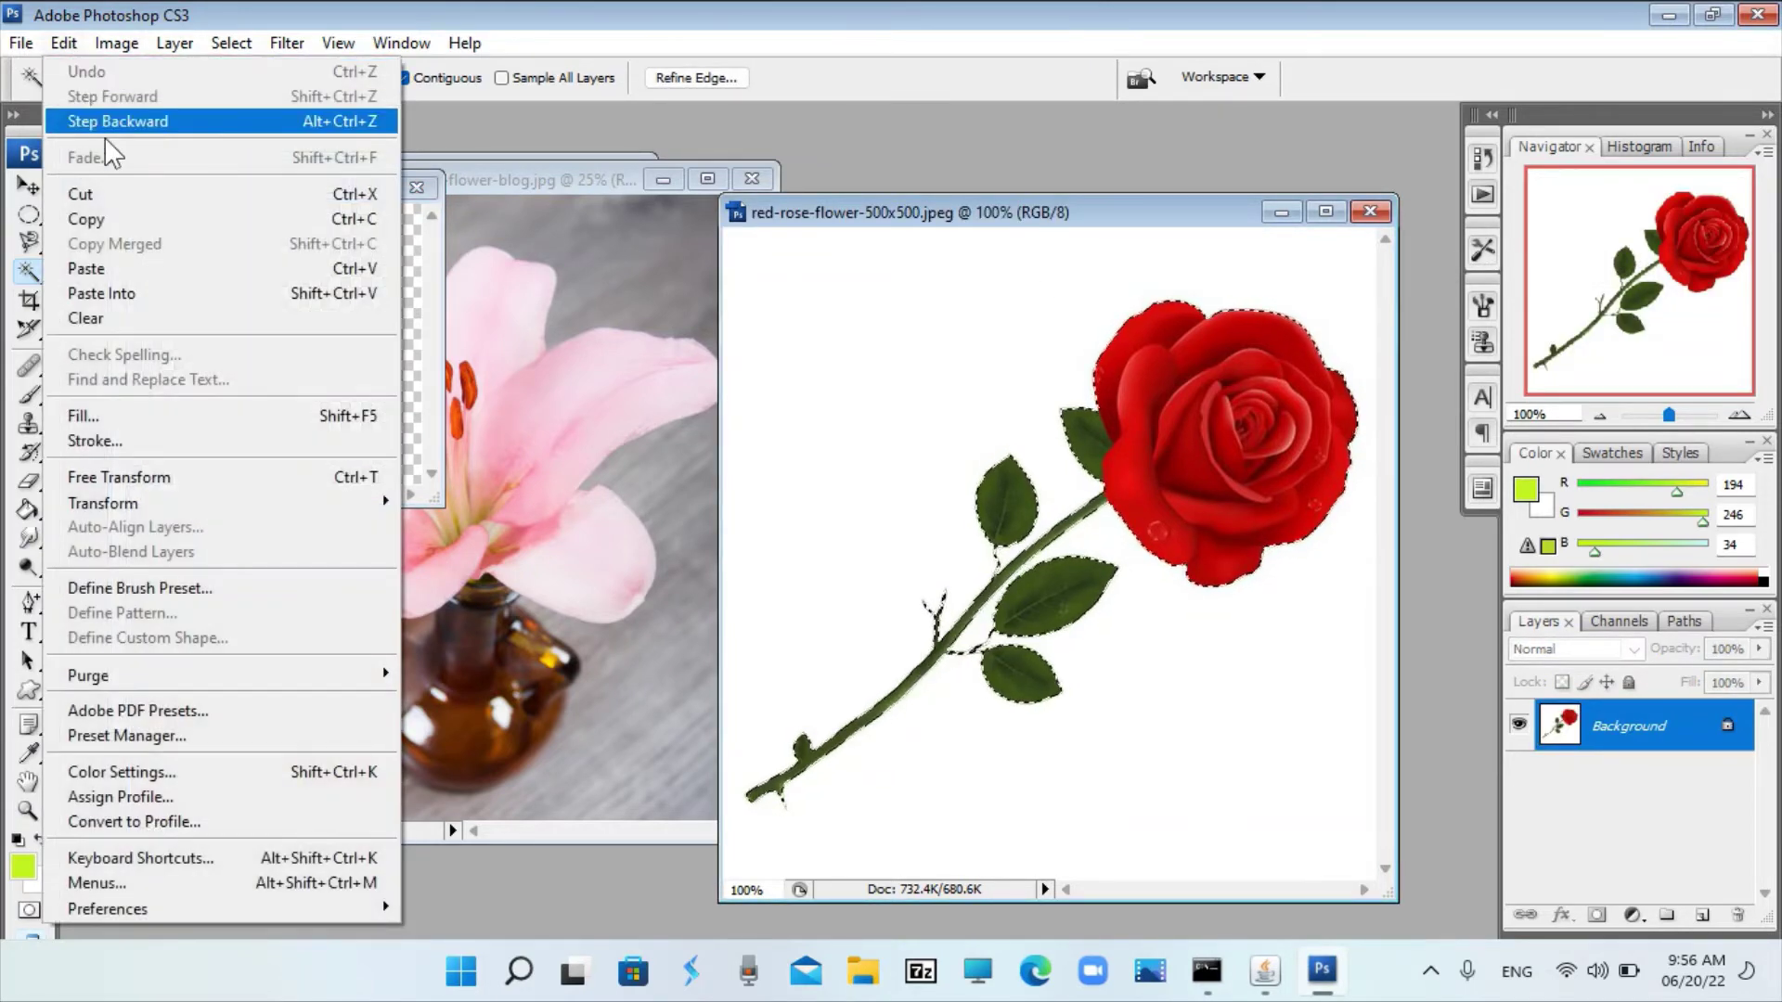
pyautogui.click(109, 220)
pyautogui.click(425, 188)
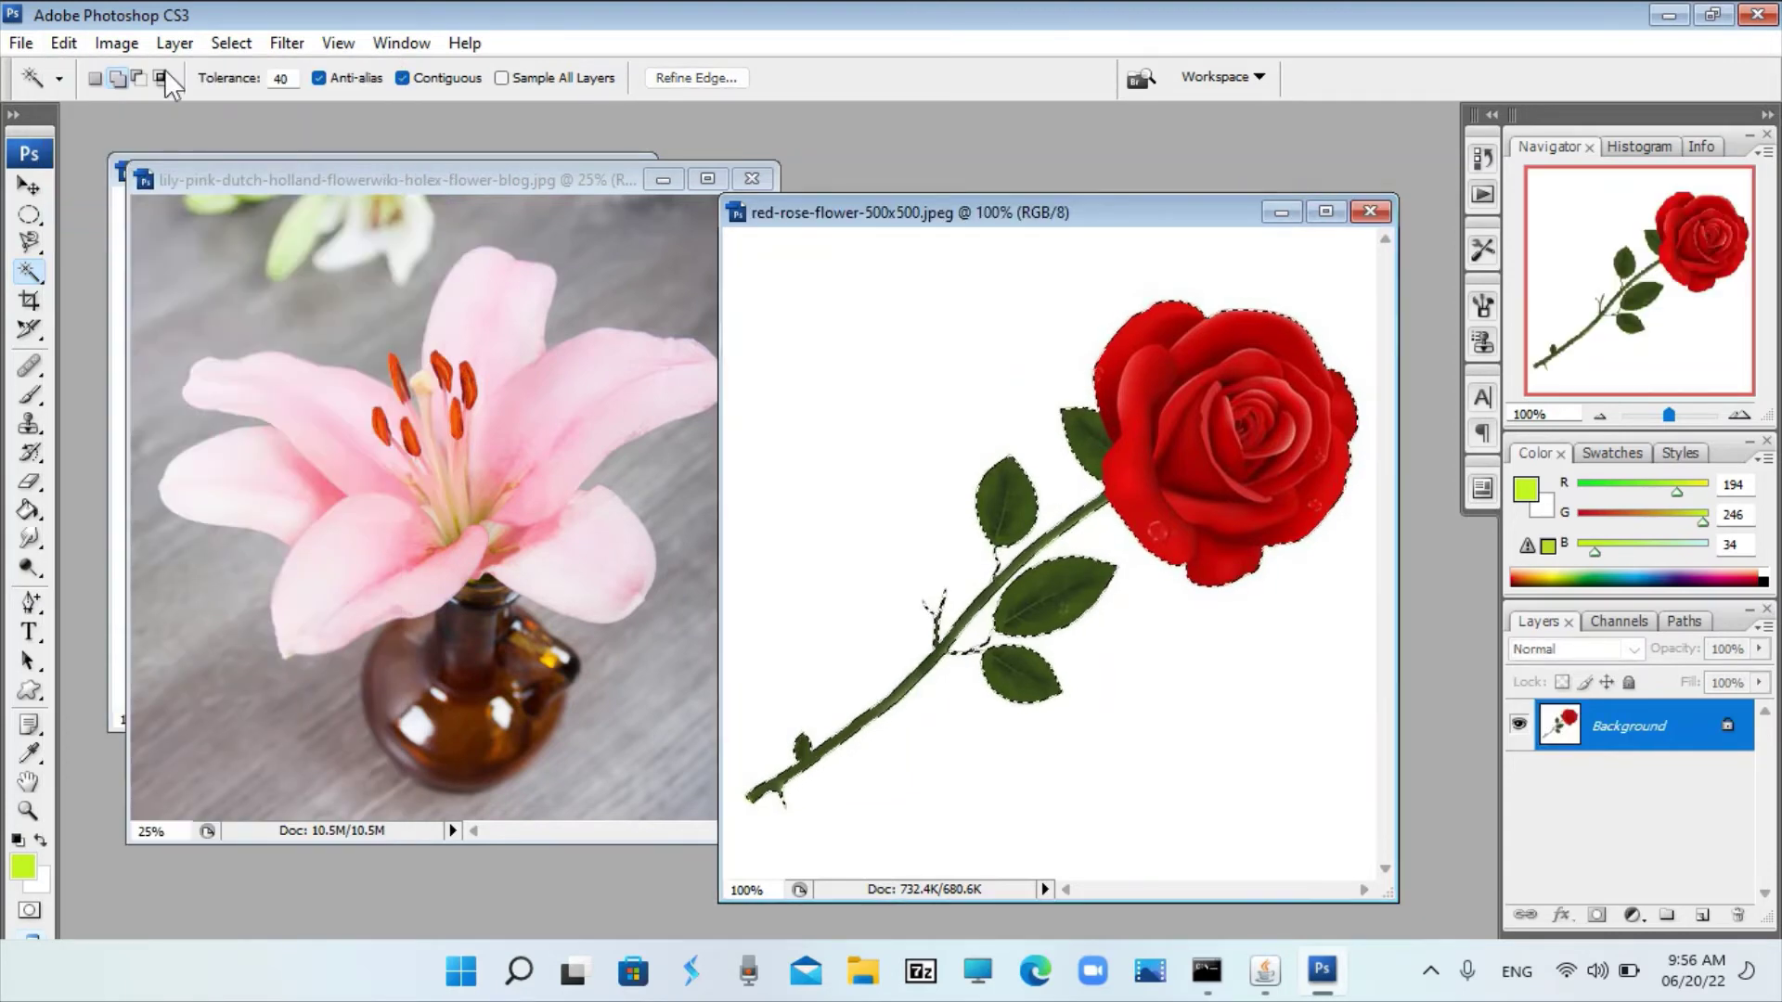
# Step: Paste the rose into a new clipboard-sized transparent document
pyautogui.click(21, 42)
pyautogui.click(42, 71)
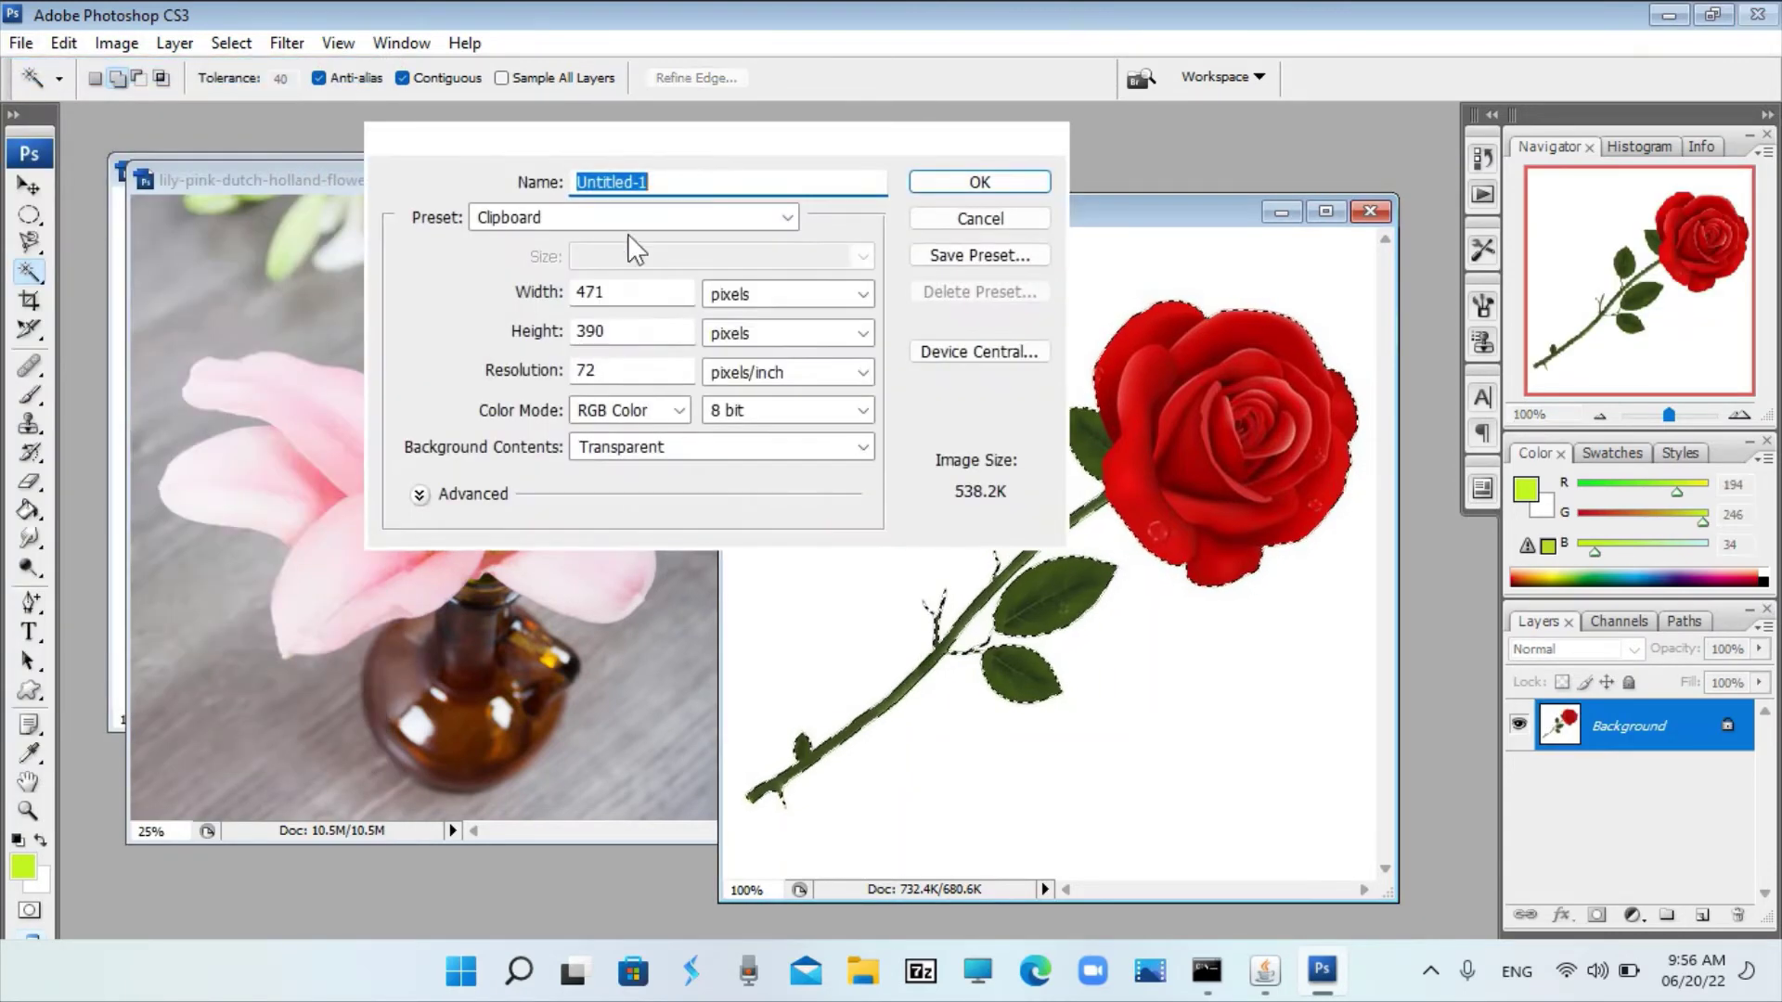
pyautogui.click(928, 178)
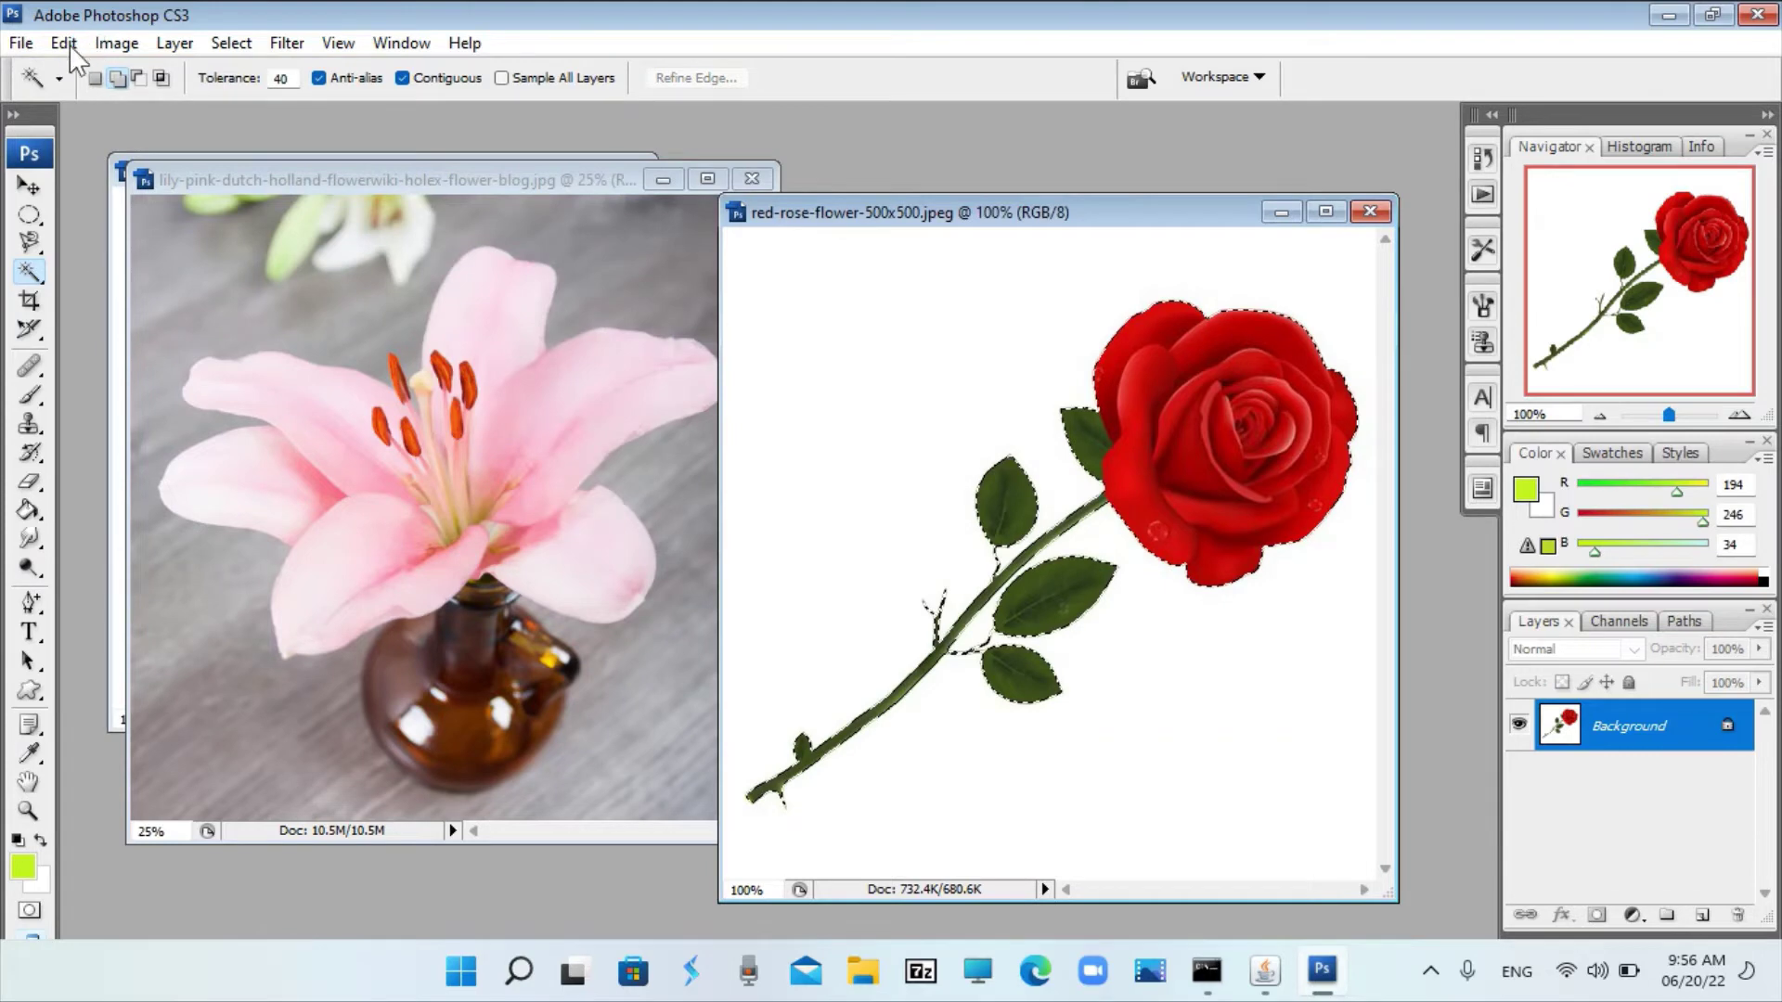
pyautogui.click(63, 43)
pyautogui.click(61, 44)
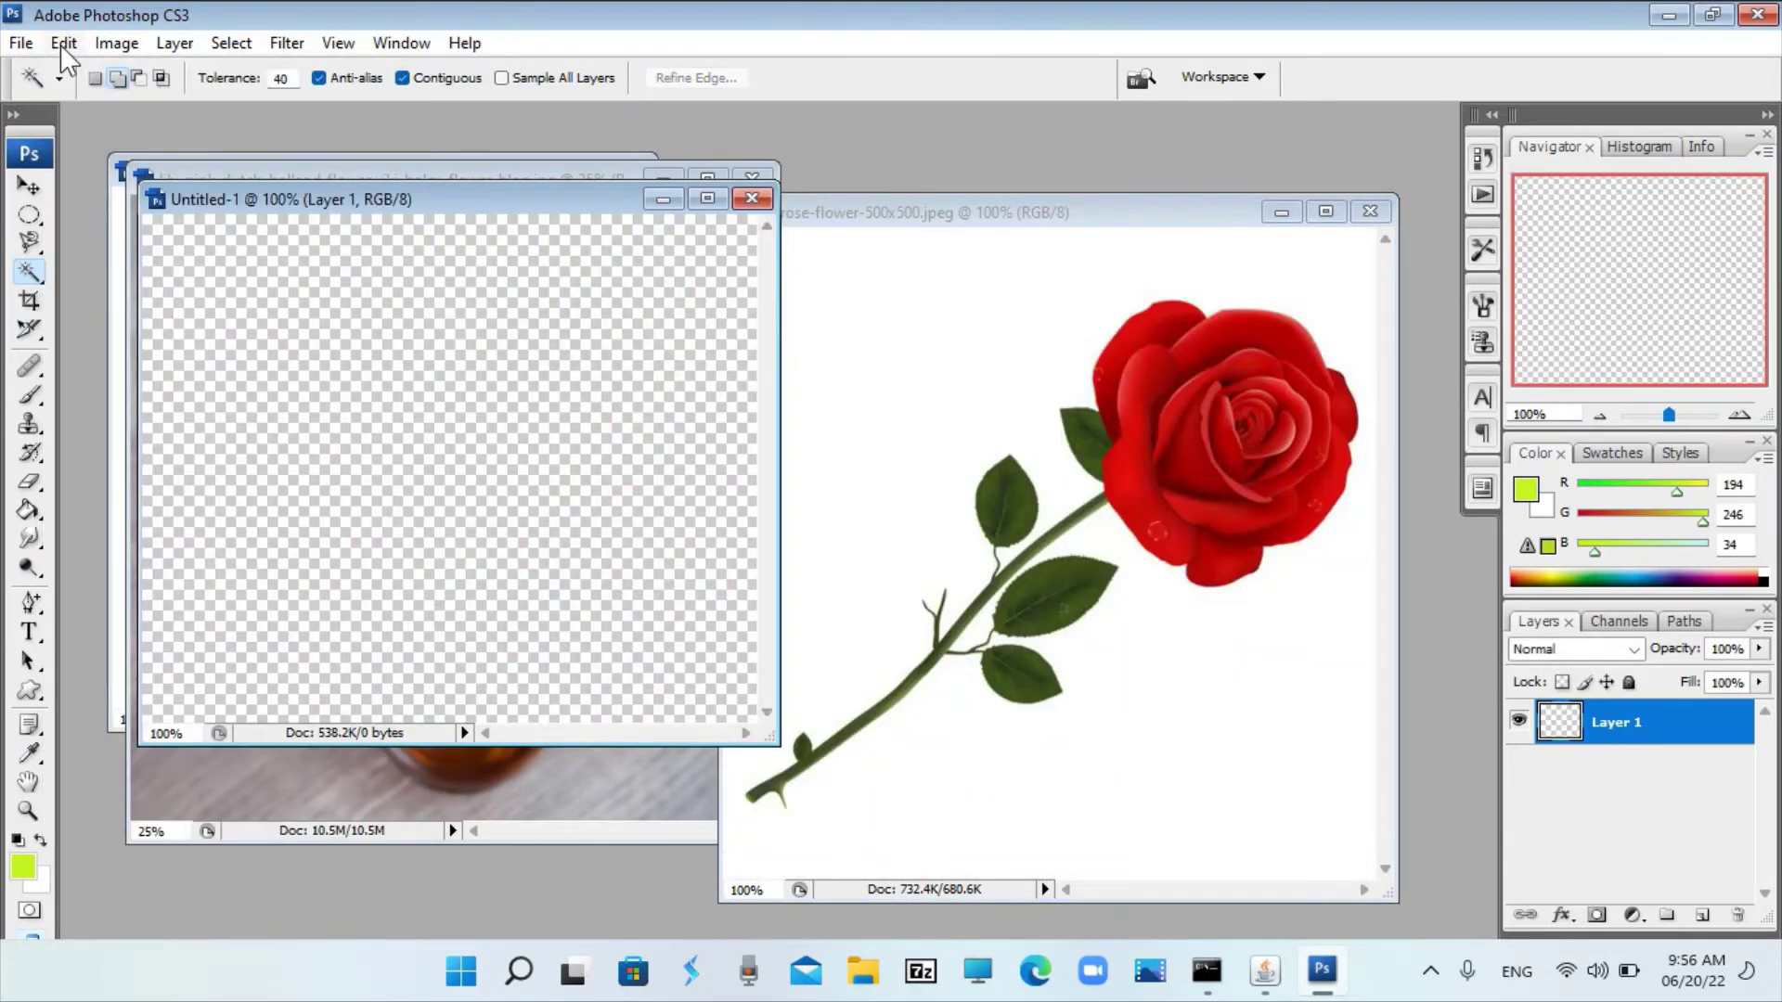
pyautogui.click(113, 268)
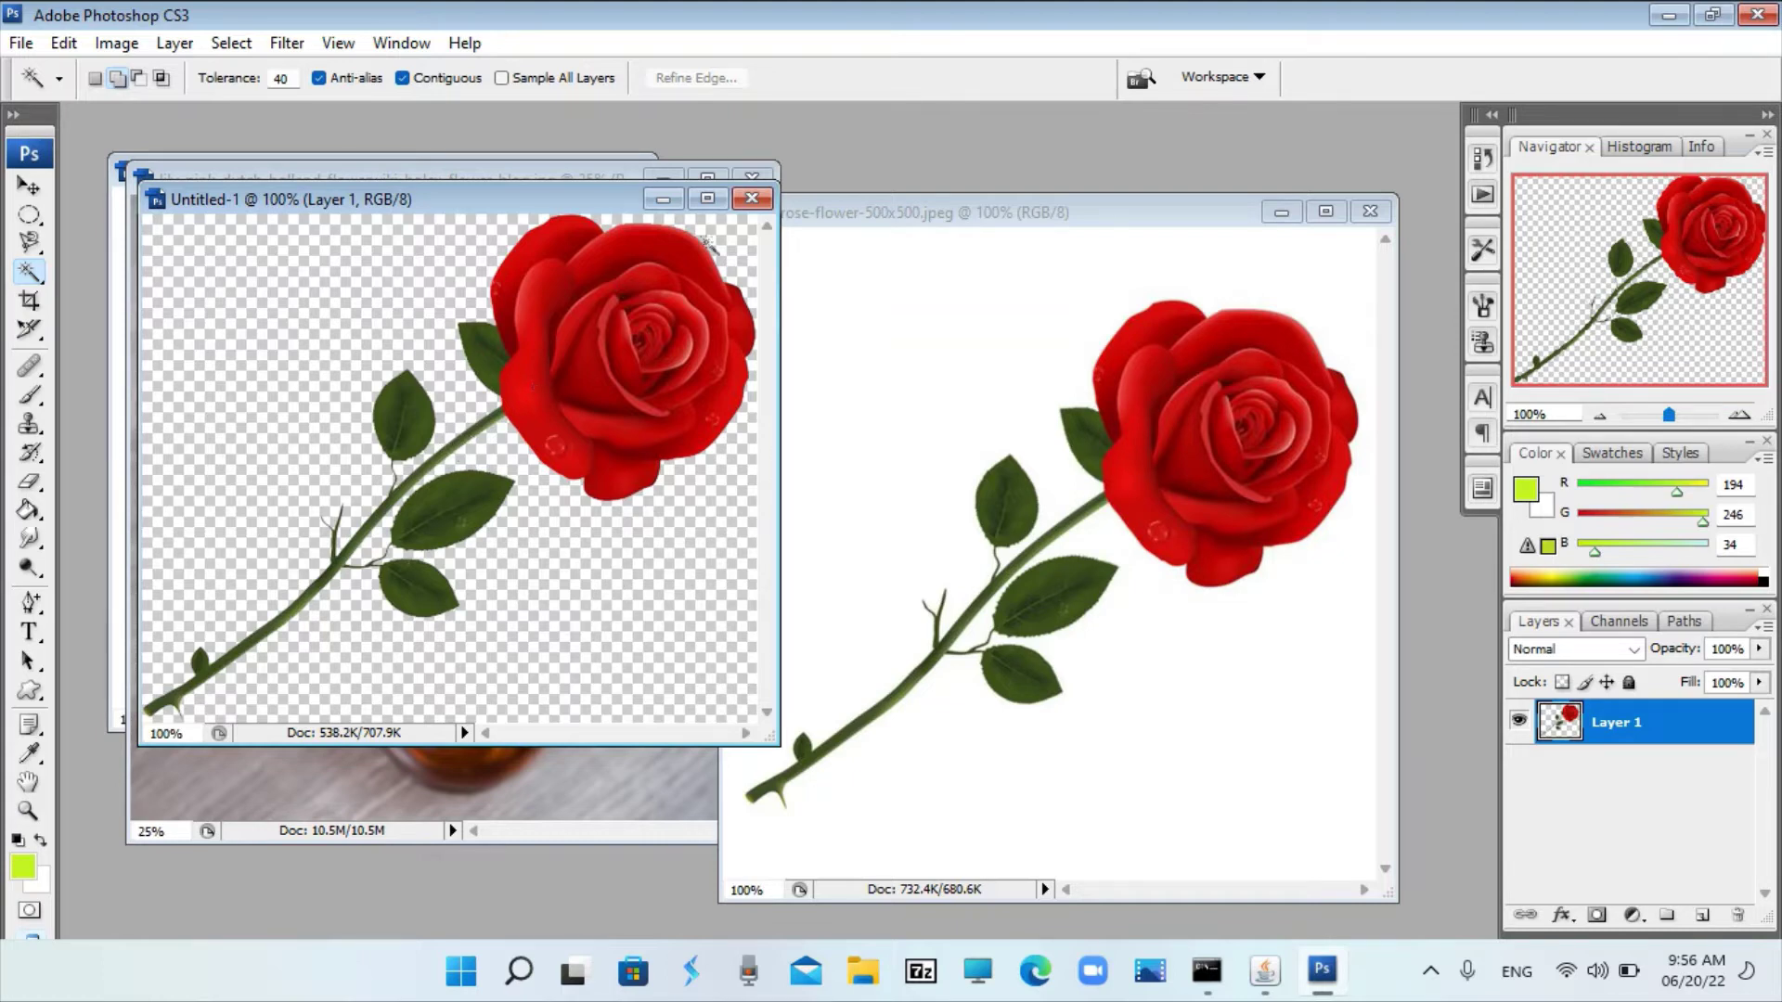
# Step: Close the pasted-rose document without saving and deselect the rose image
pyautogui.click(752, 198)
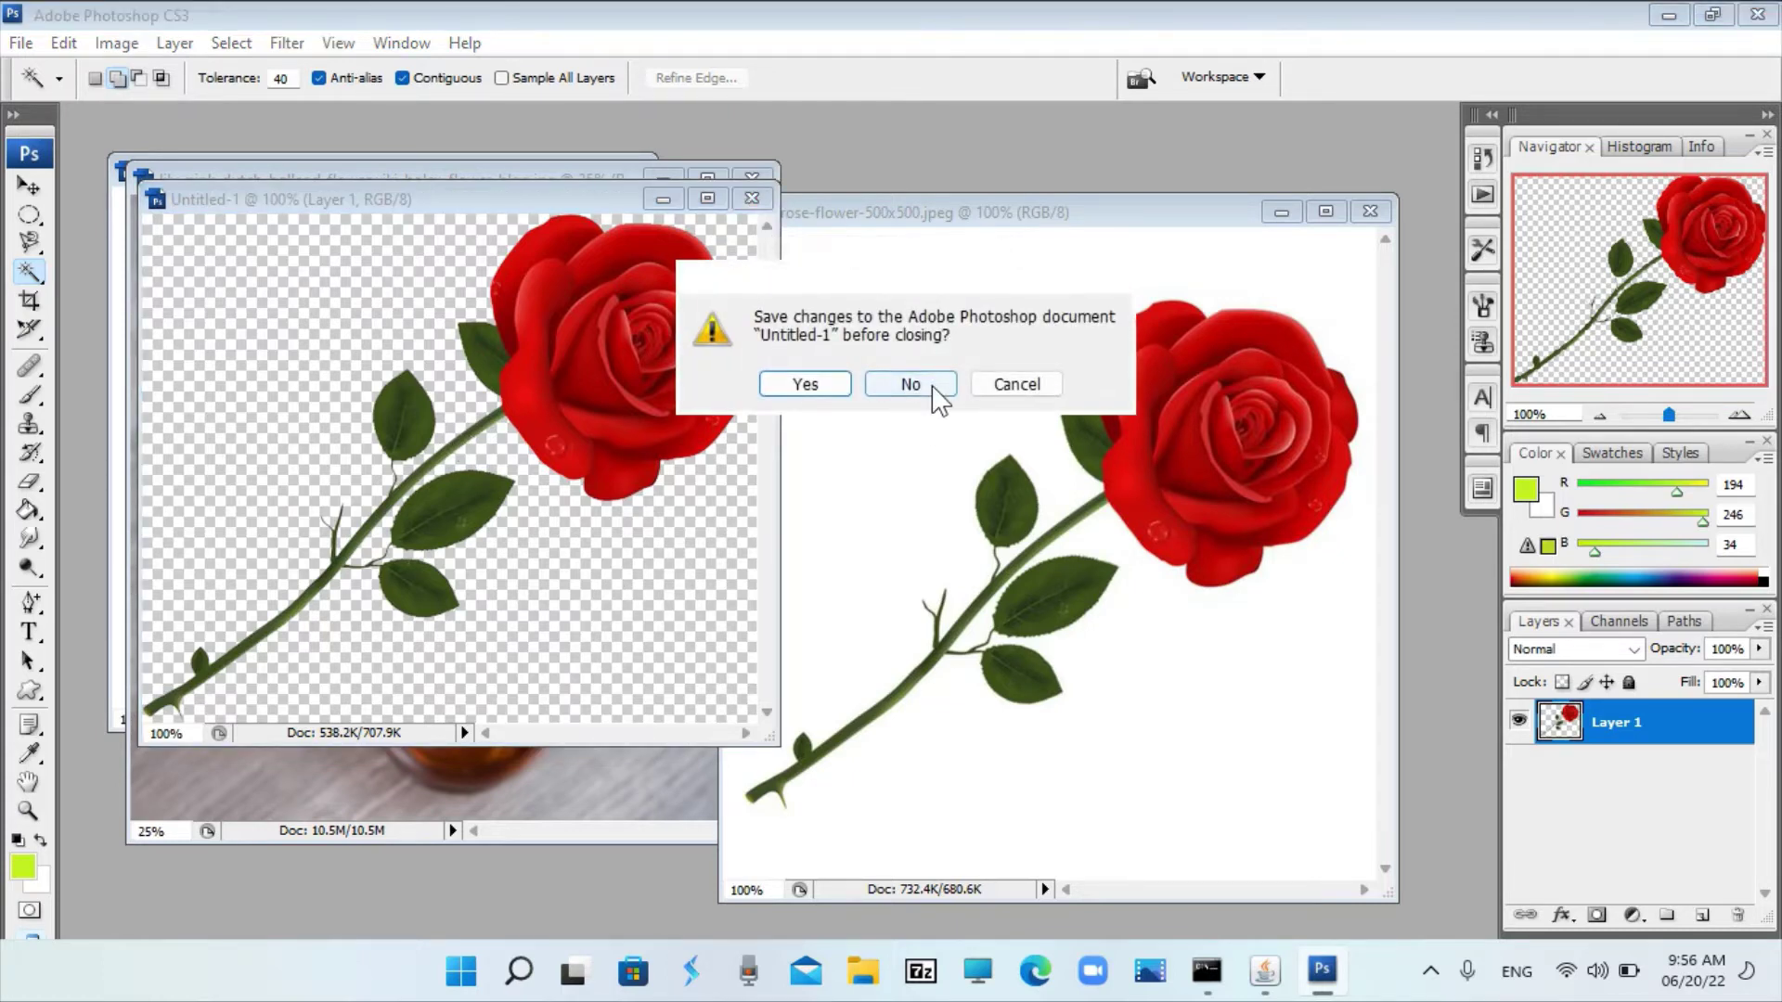
pyautogui.click(933, 385)
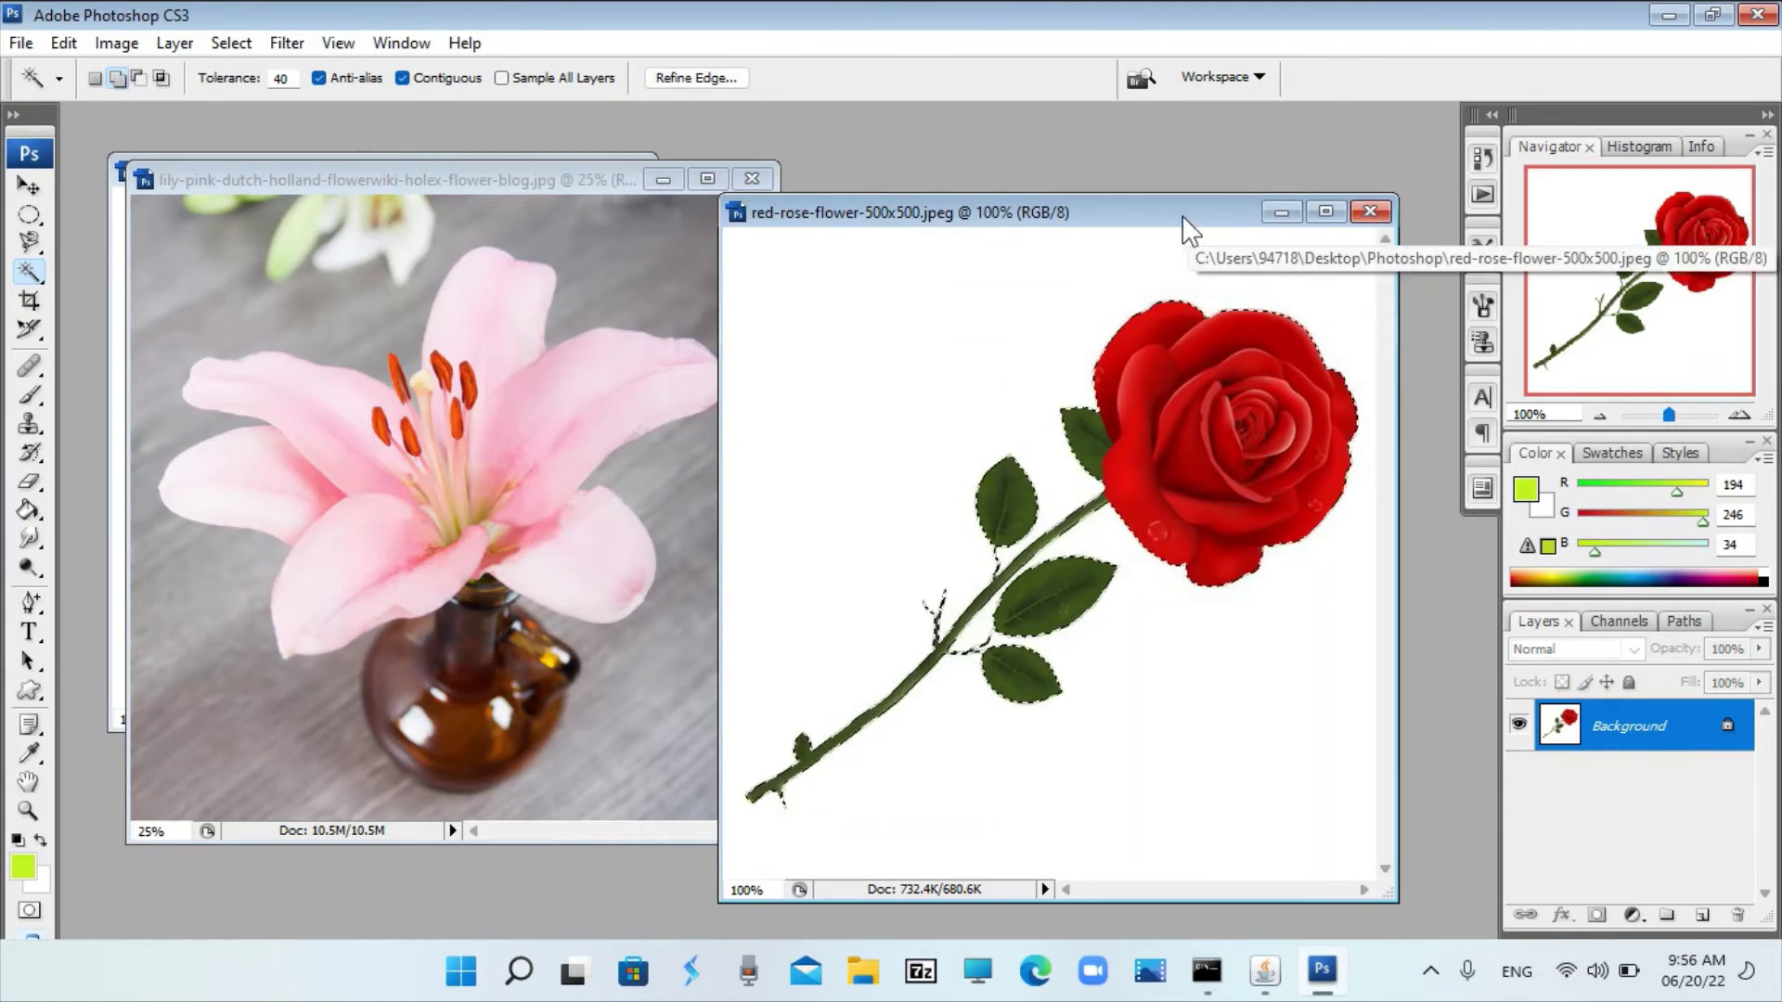
pyautogui.hotkey('ctrl', 'd')
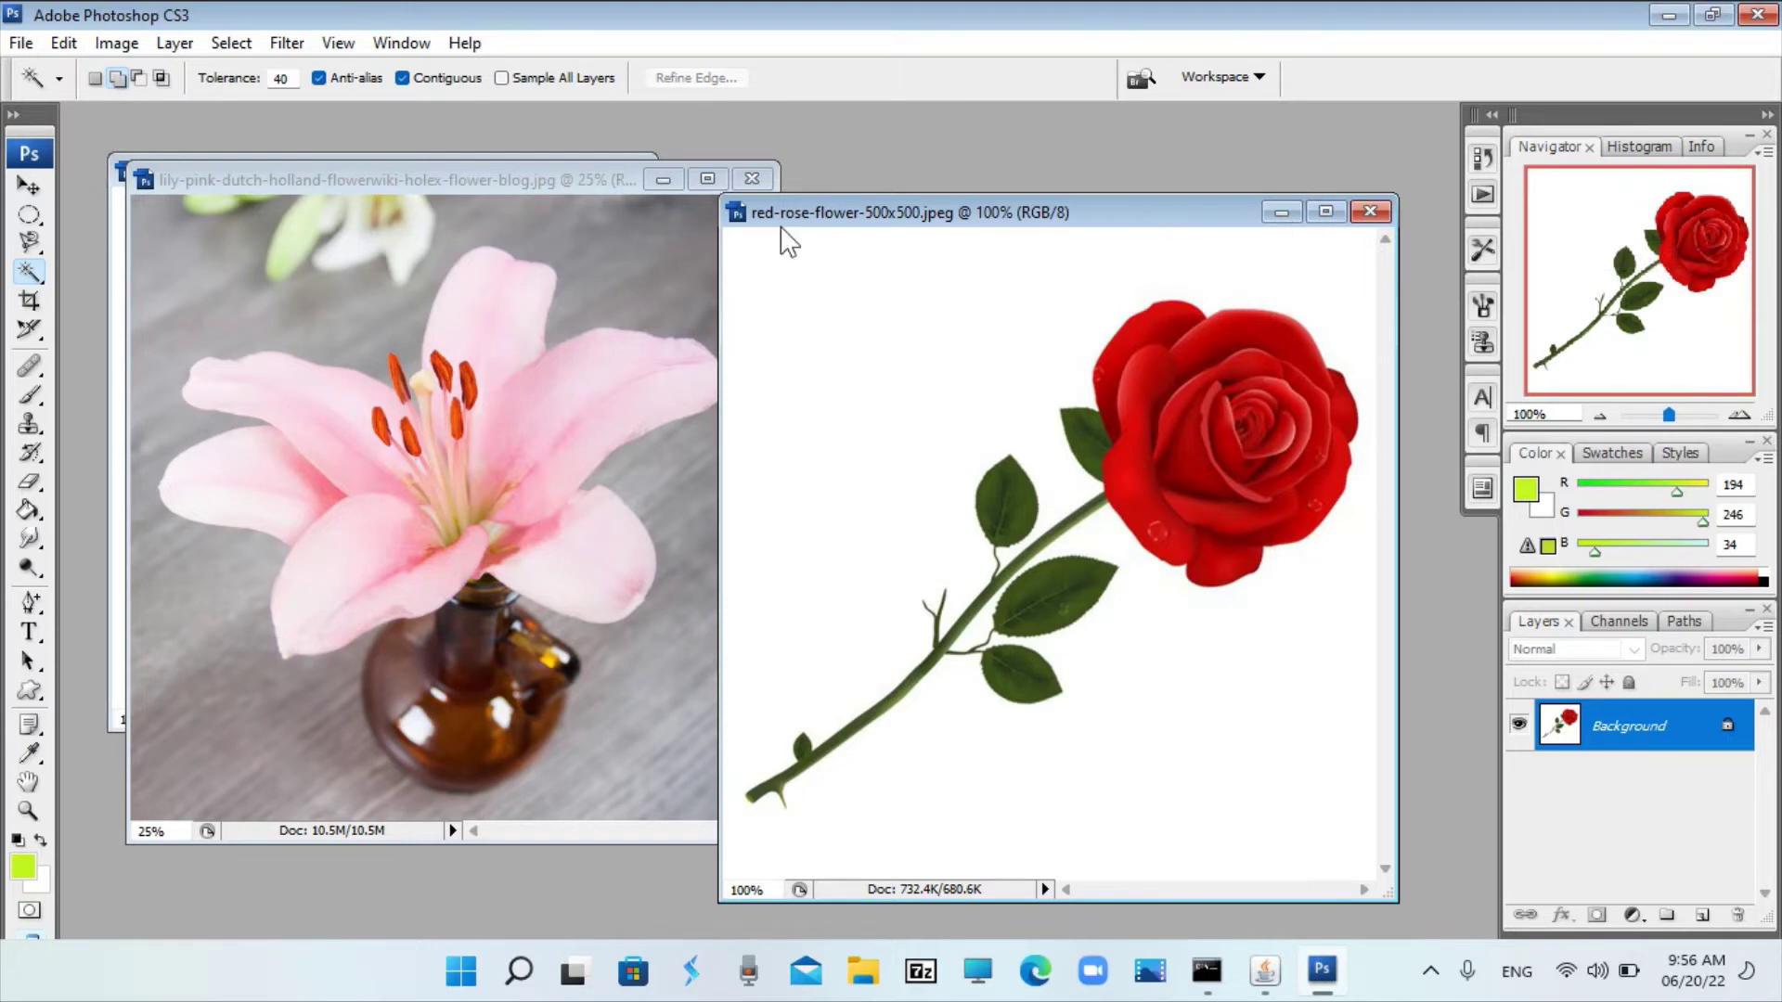
# Step: On the lily photo, Magic Wand the grey background, add the white flower, then deselect
pyautogui.click(594, 194)
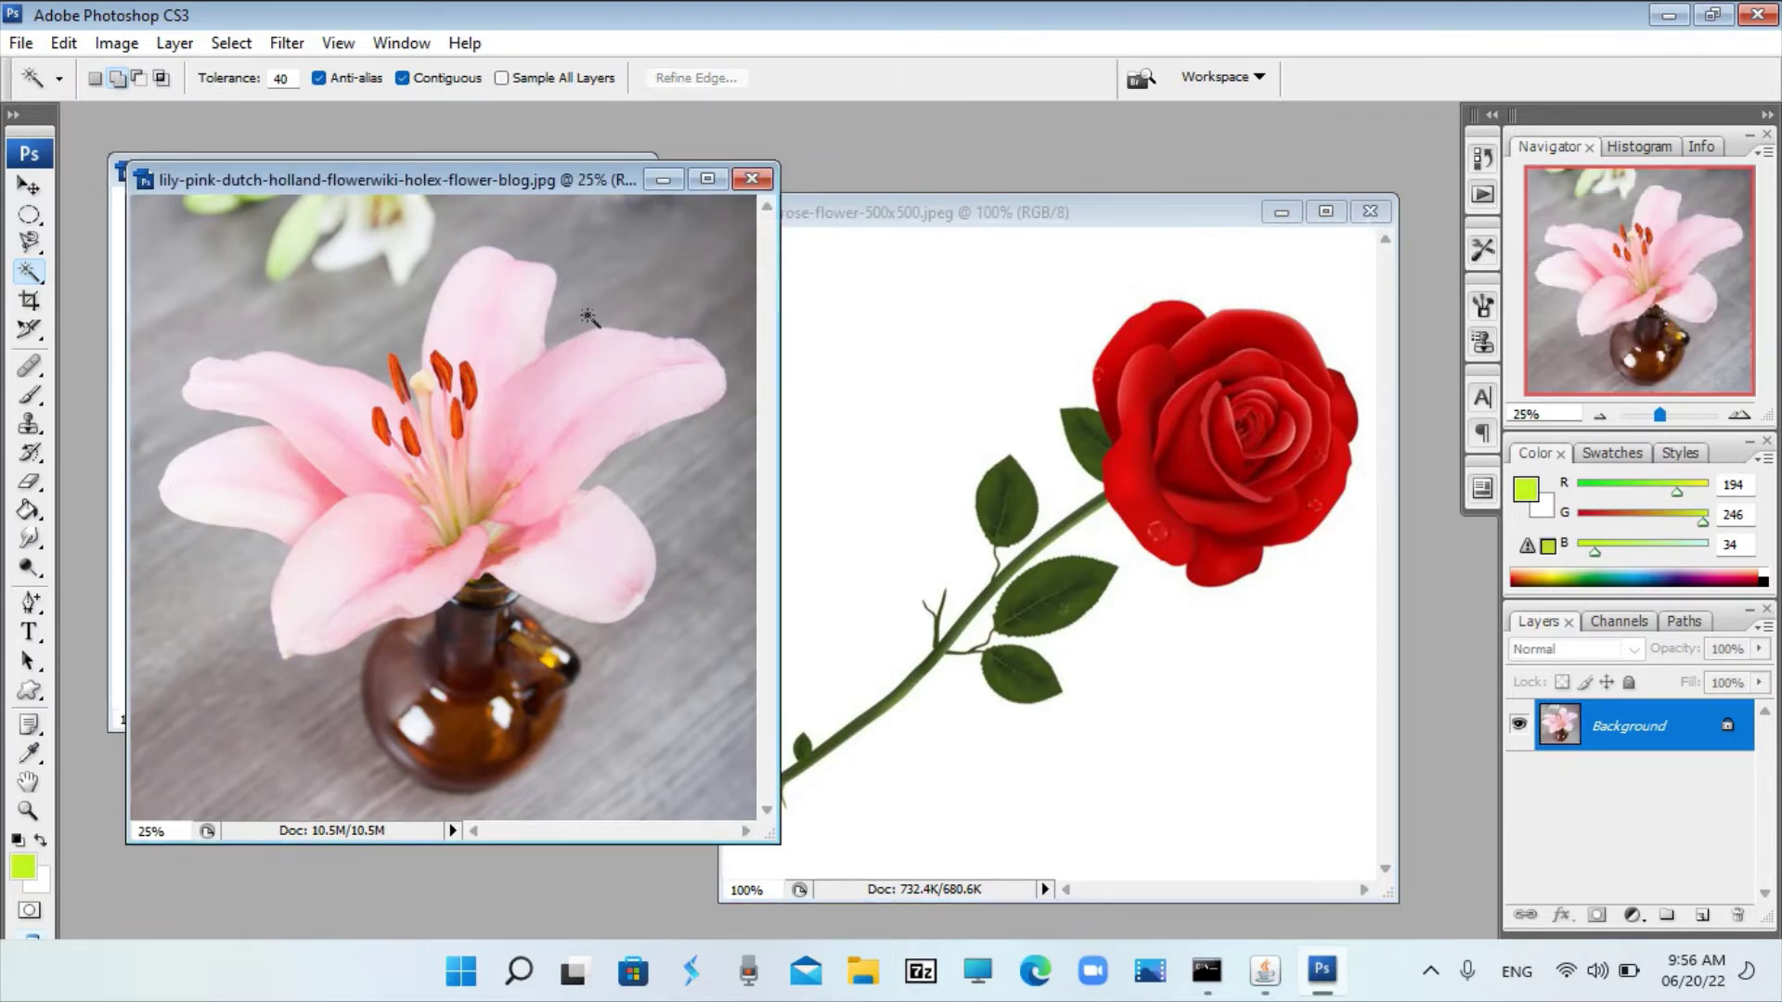
pyautogui.click(610, 269)
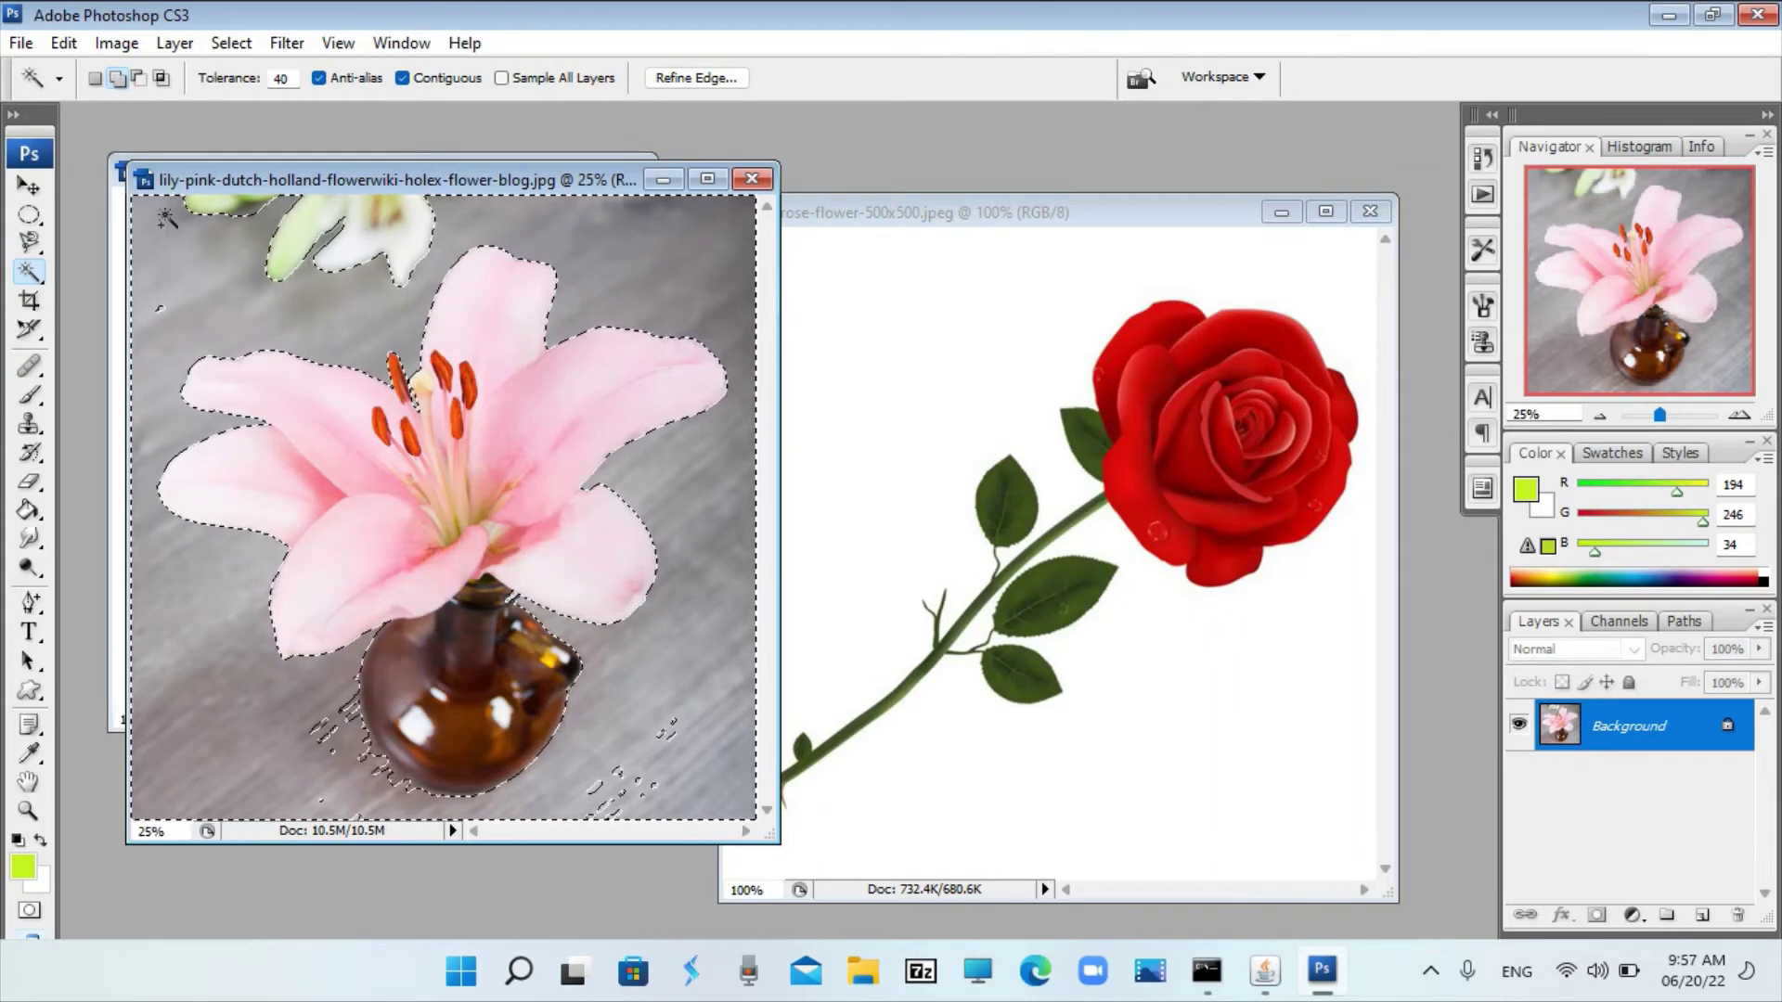
pyautogui.click(119, 82)
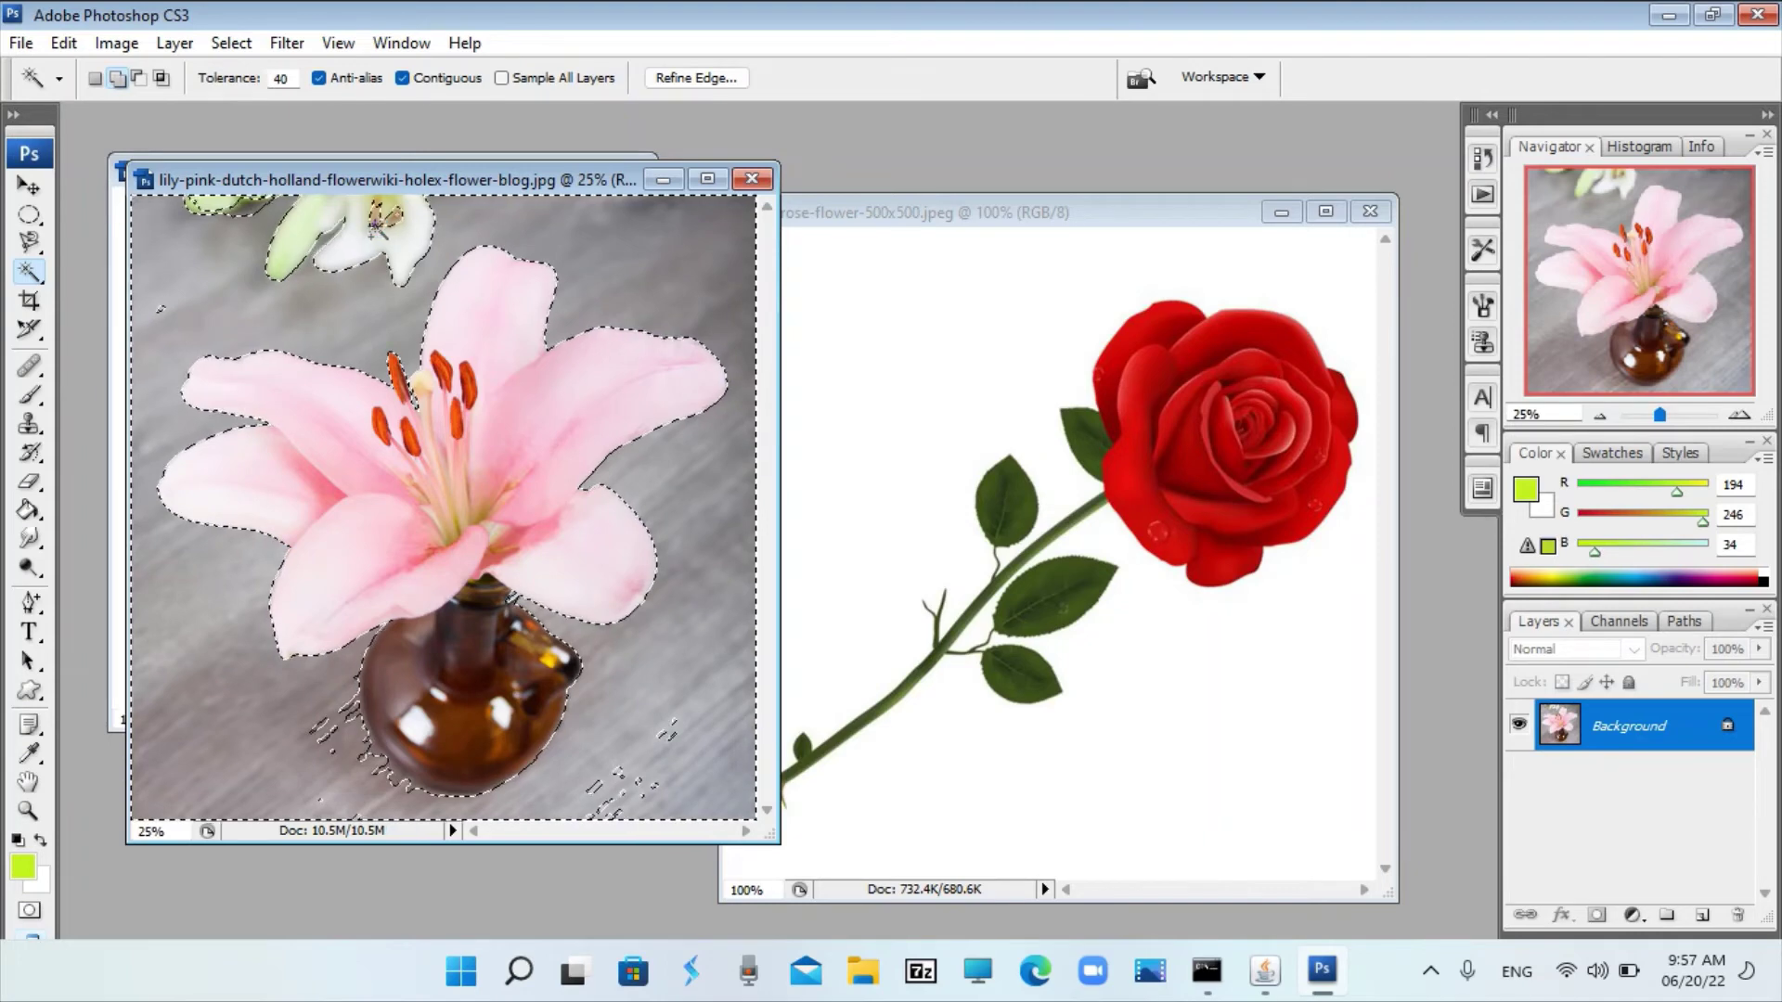
pyautogui.click(320, 210)
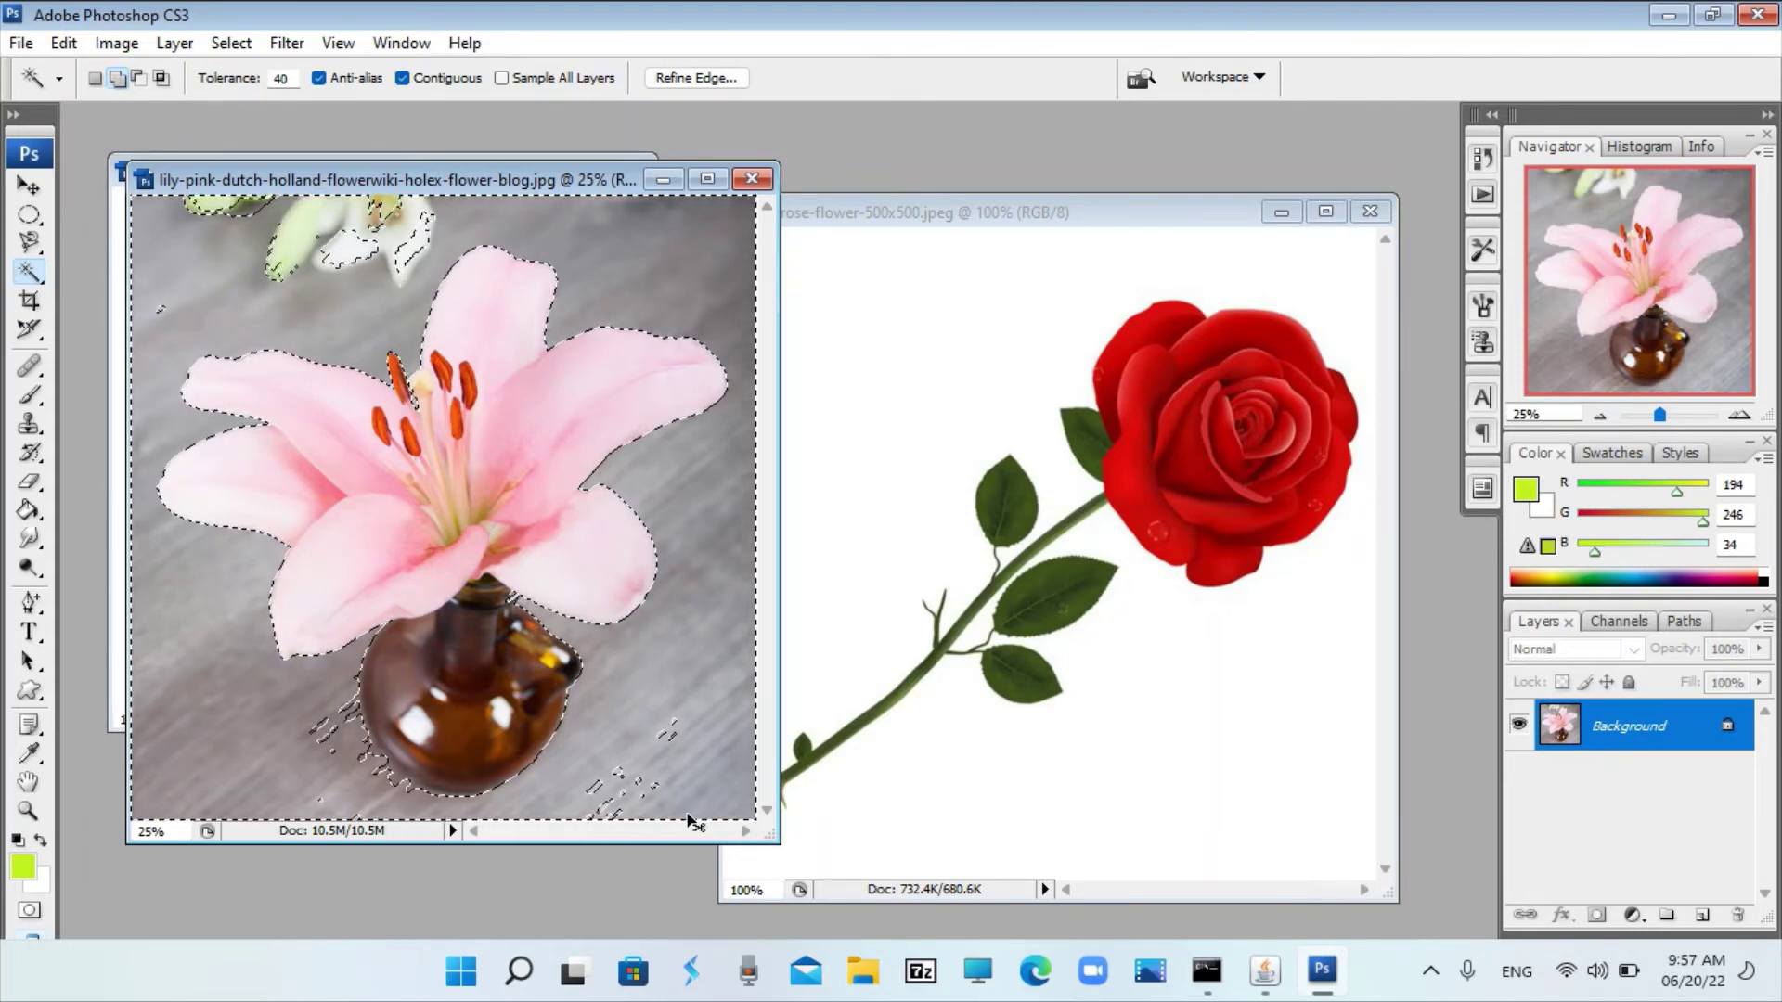
pyautogui.hotkey('ctrl', 'd')
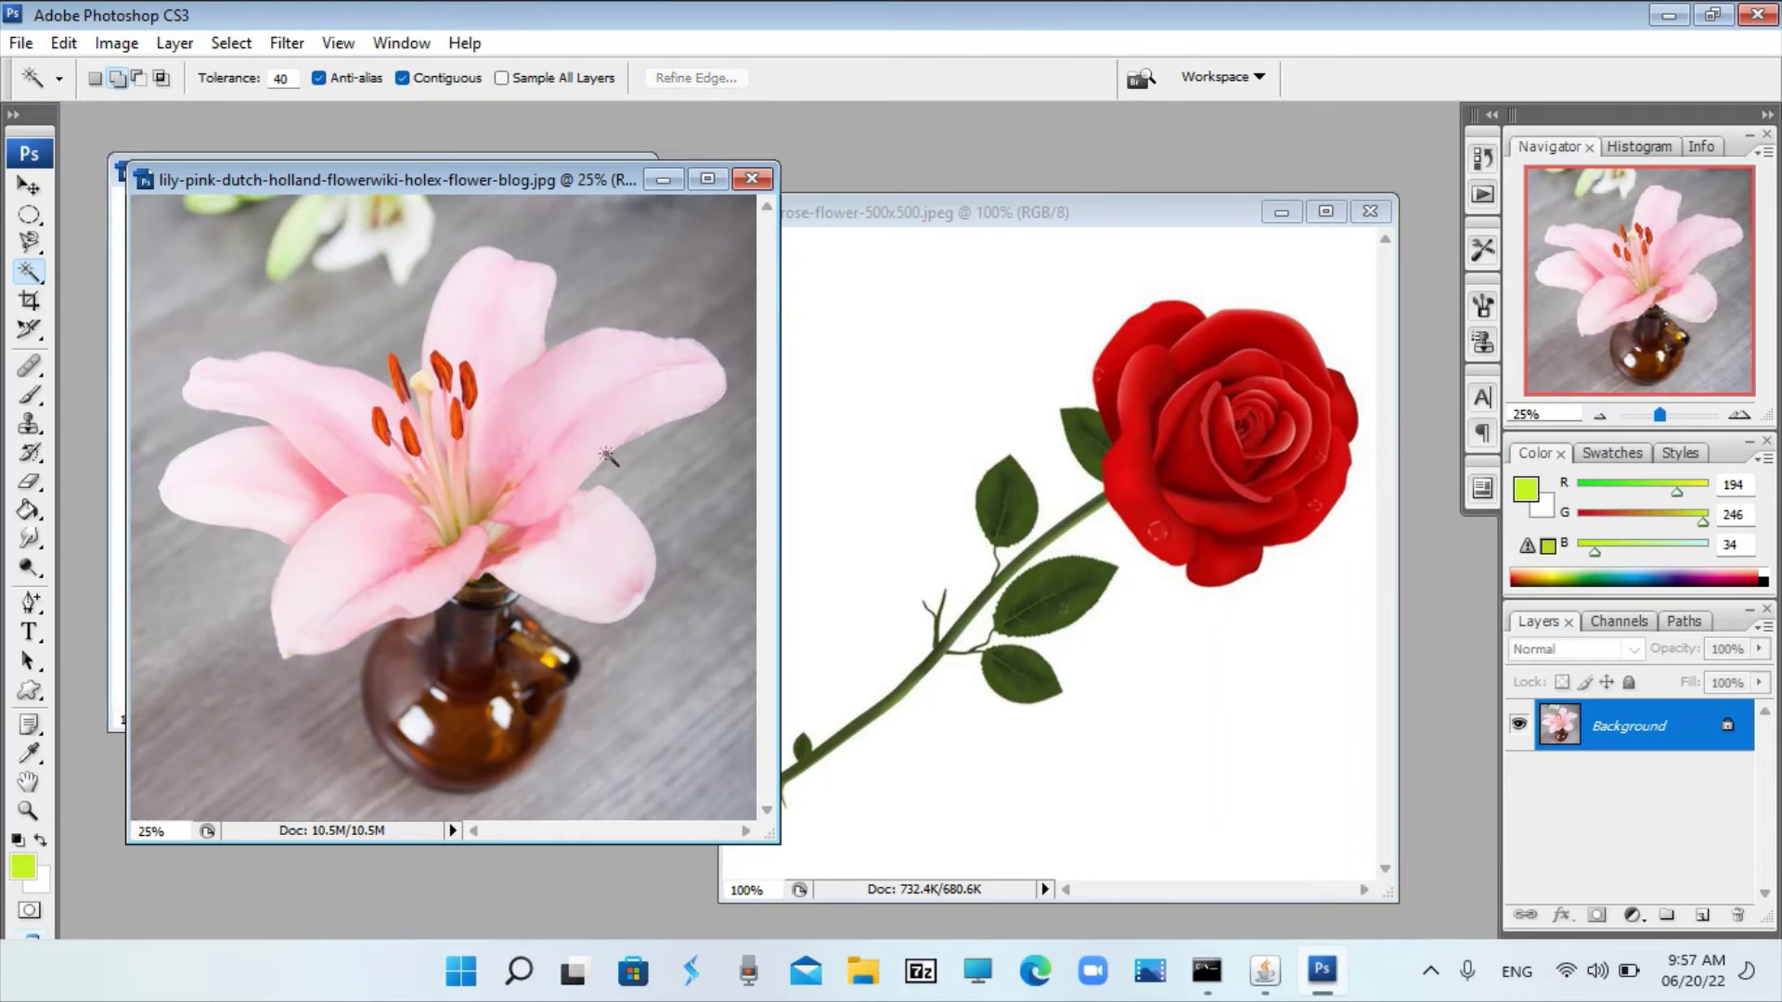
# Step: Use the Quick Selection Tool to brush over the lily's petals and stamens
pyautogui.rightClick(30, 278)
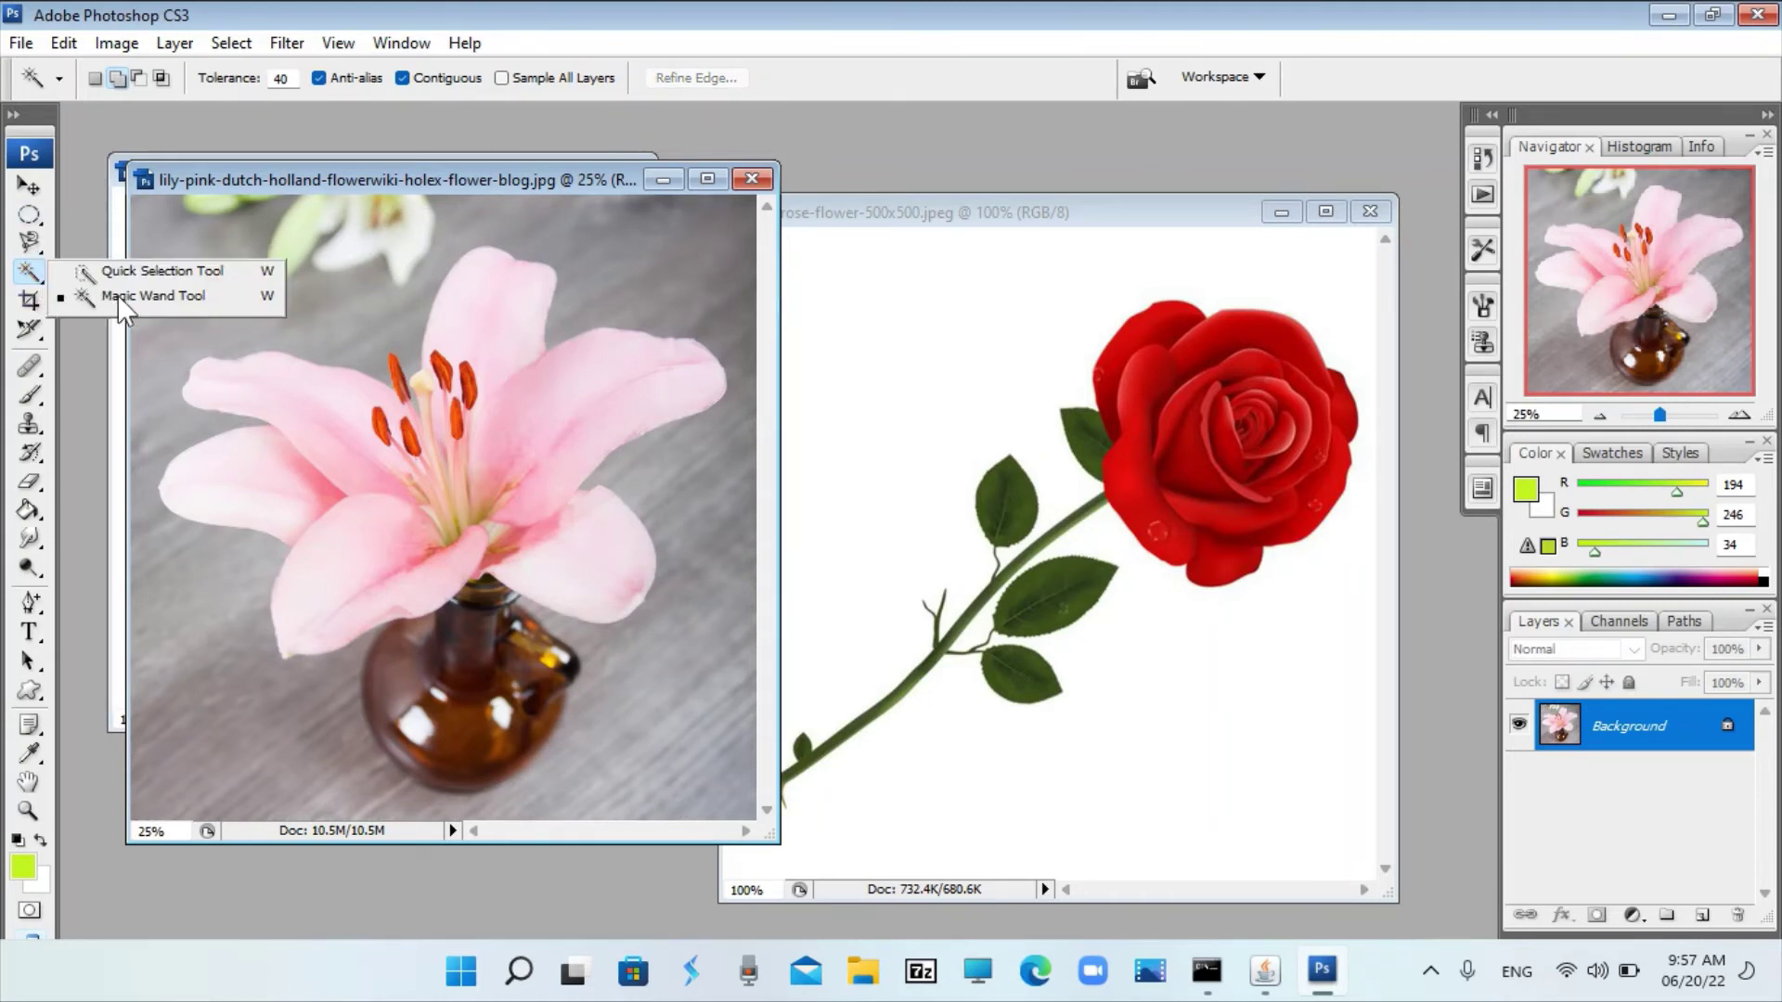
pyautogui.click(134, 274)
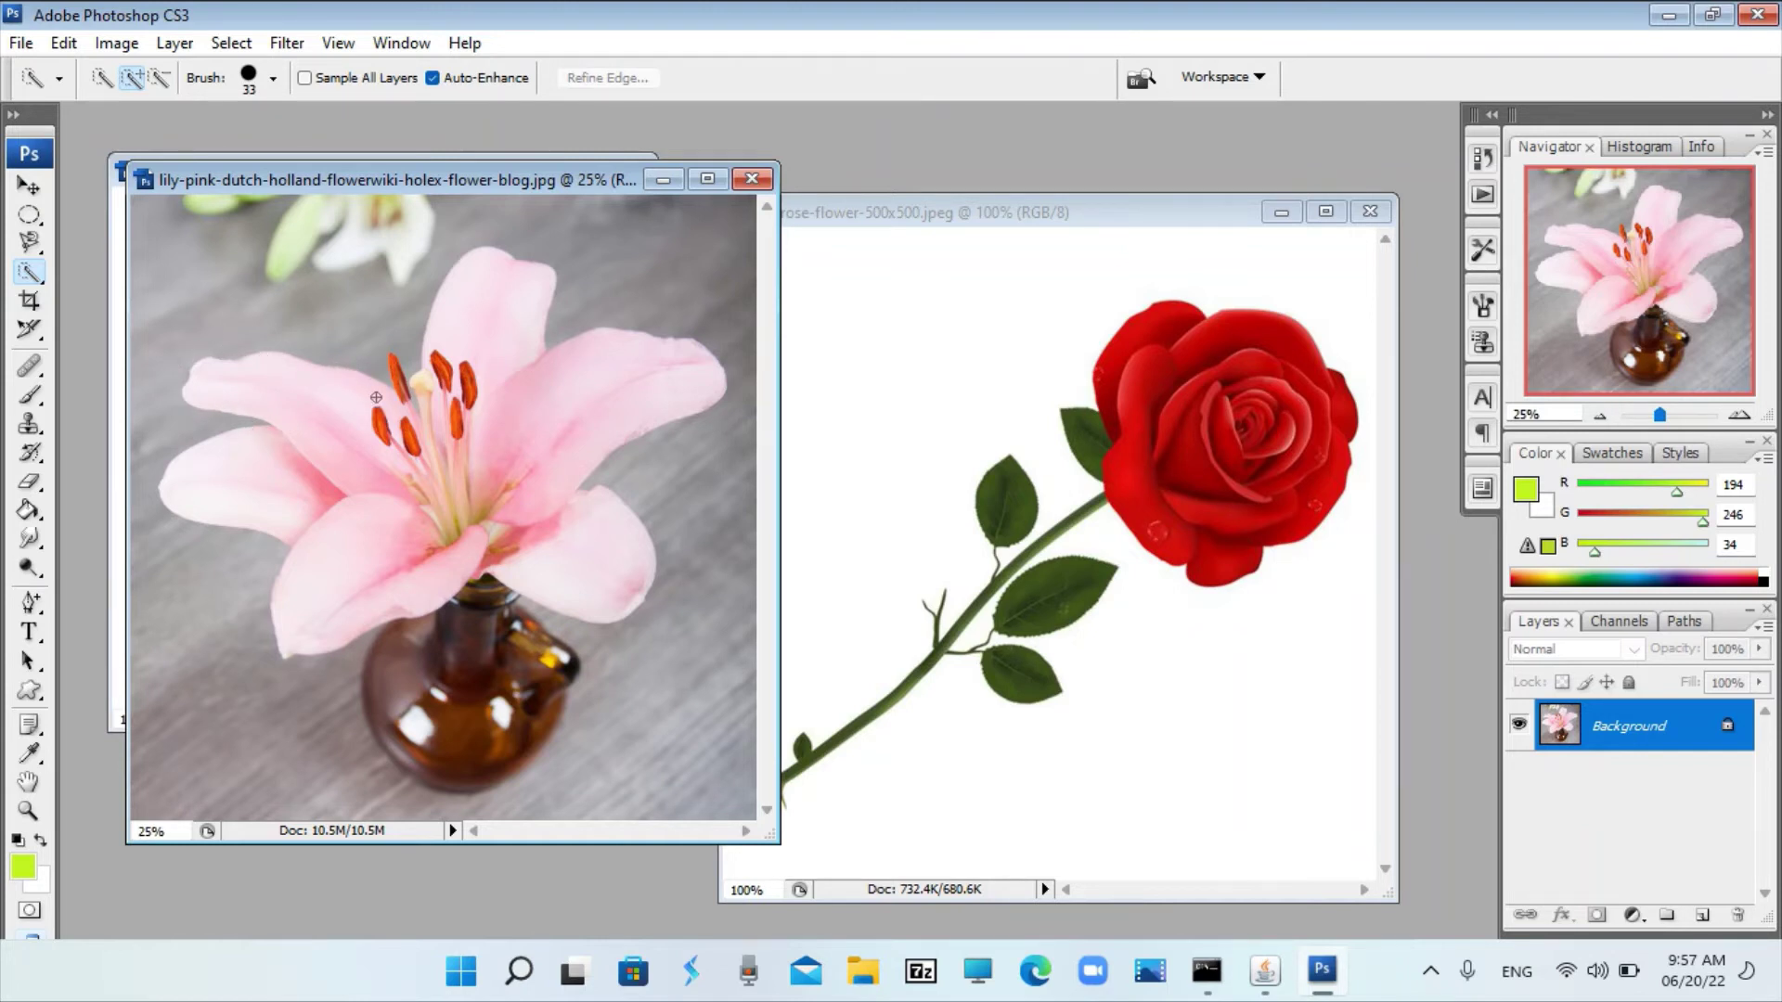
pyautogui.moveTo(376, 397); pyautogui.dragTo(290, 382)
pyautogui.click(286, 439)
pyautogui.moveTo(327, 545); pyautogui.dragTo(331, 569)
pyautogui.moveTo(475, 548)
pyautogui.mouseDown()
pyautogui.moveTo(581, 566)
pyautogui.moveTo(637, 381)
pyautogui.moveTo(500, 368)
pyautogui.mouseUp()
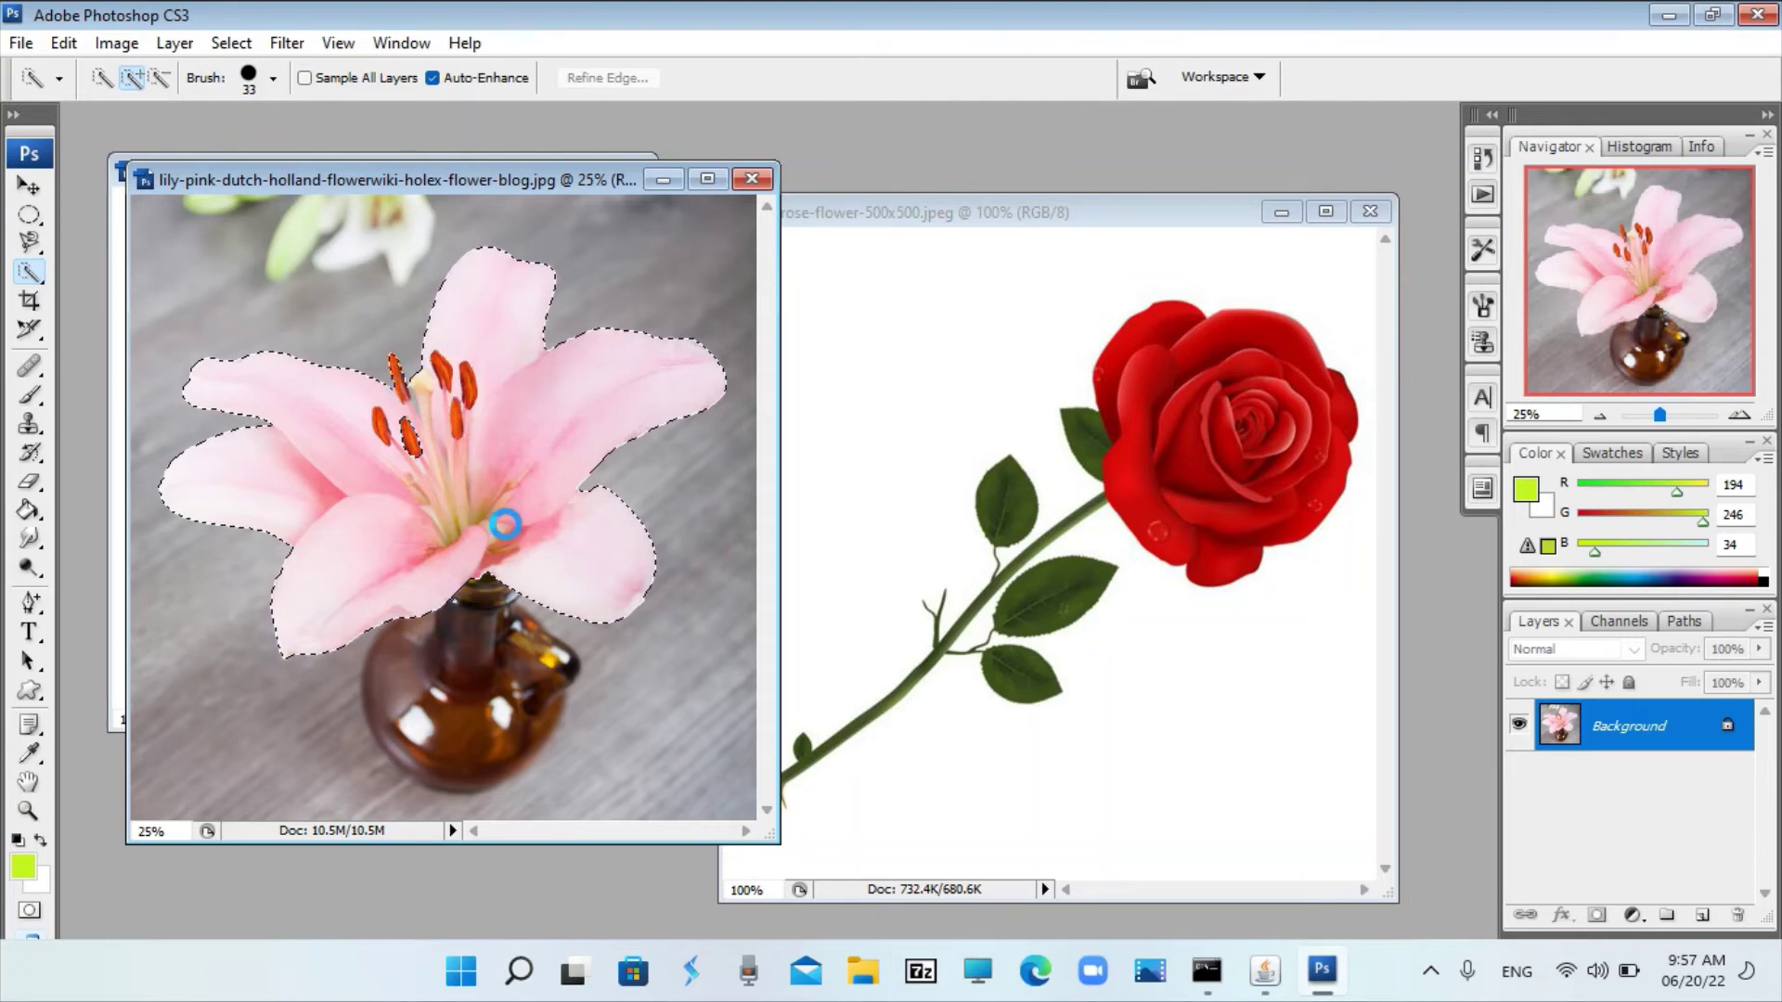
pyautogui.moveTo(401, 393); pyautogui.dragTo(506, 521)
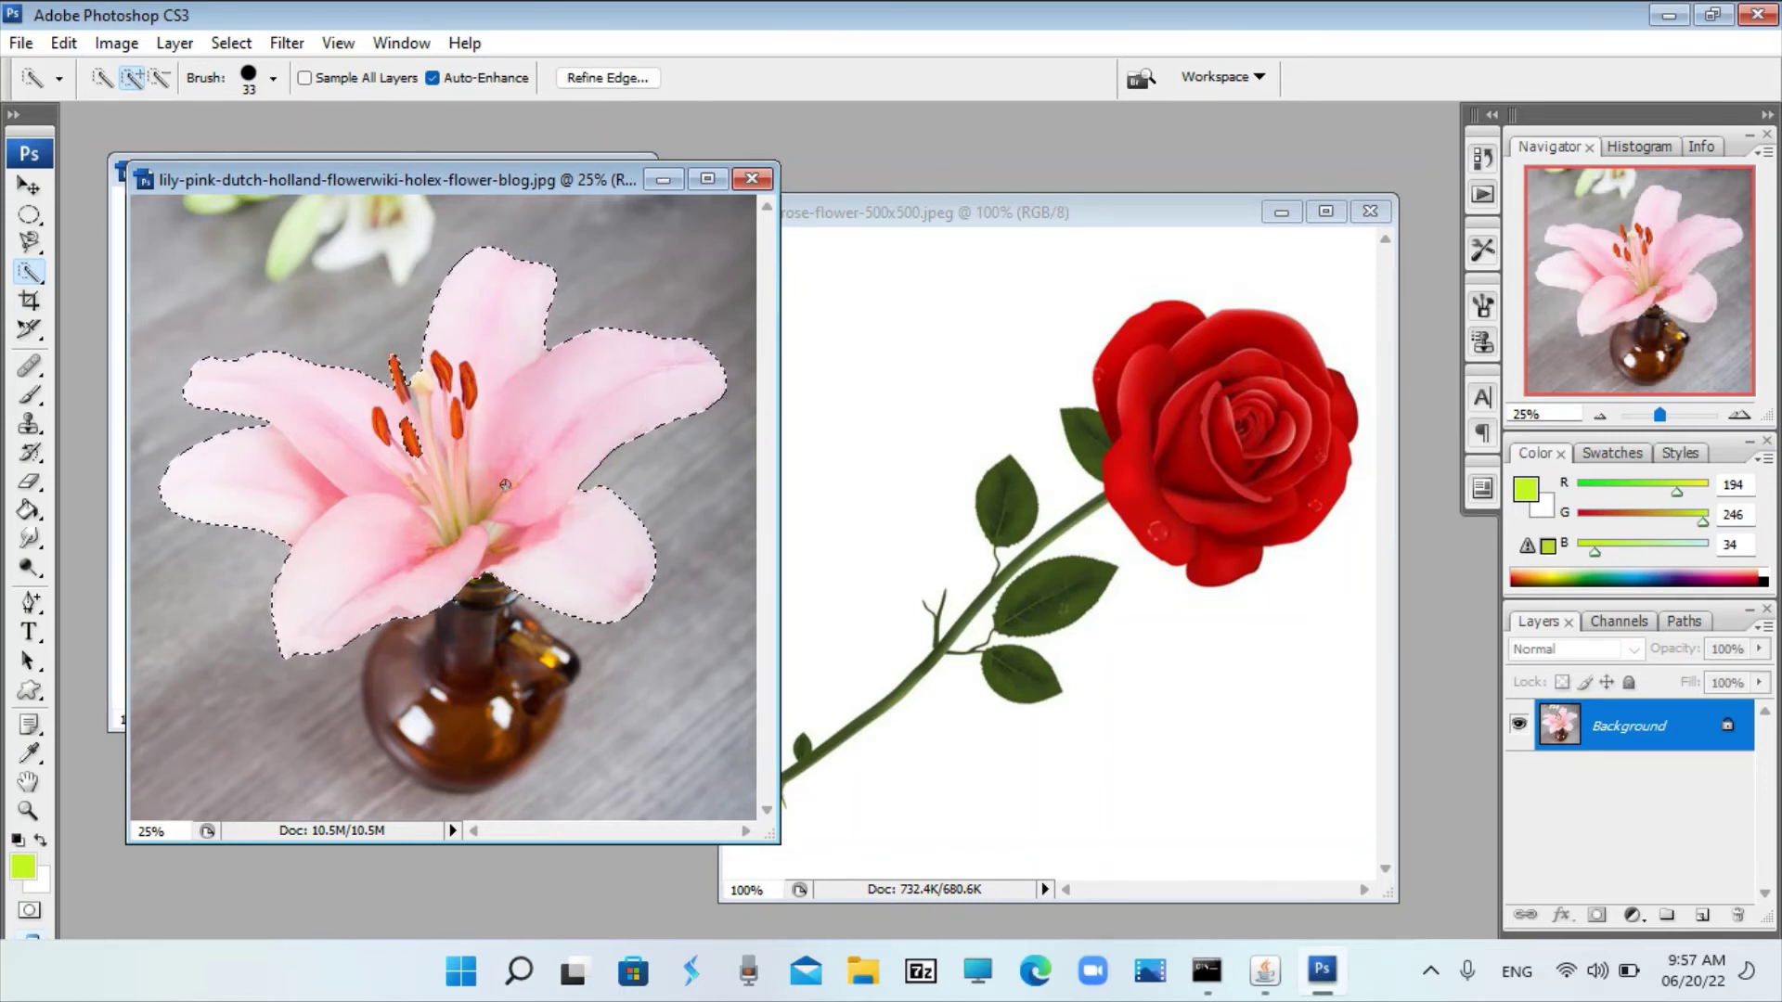
# Step: Copy the lily to a new layer with Layer via Copy and hide the Background layer
pyautogui.rightClick(492, 417)
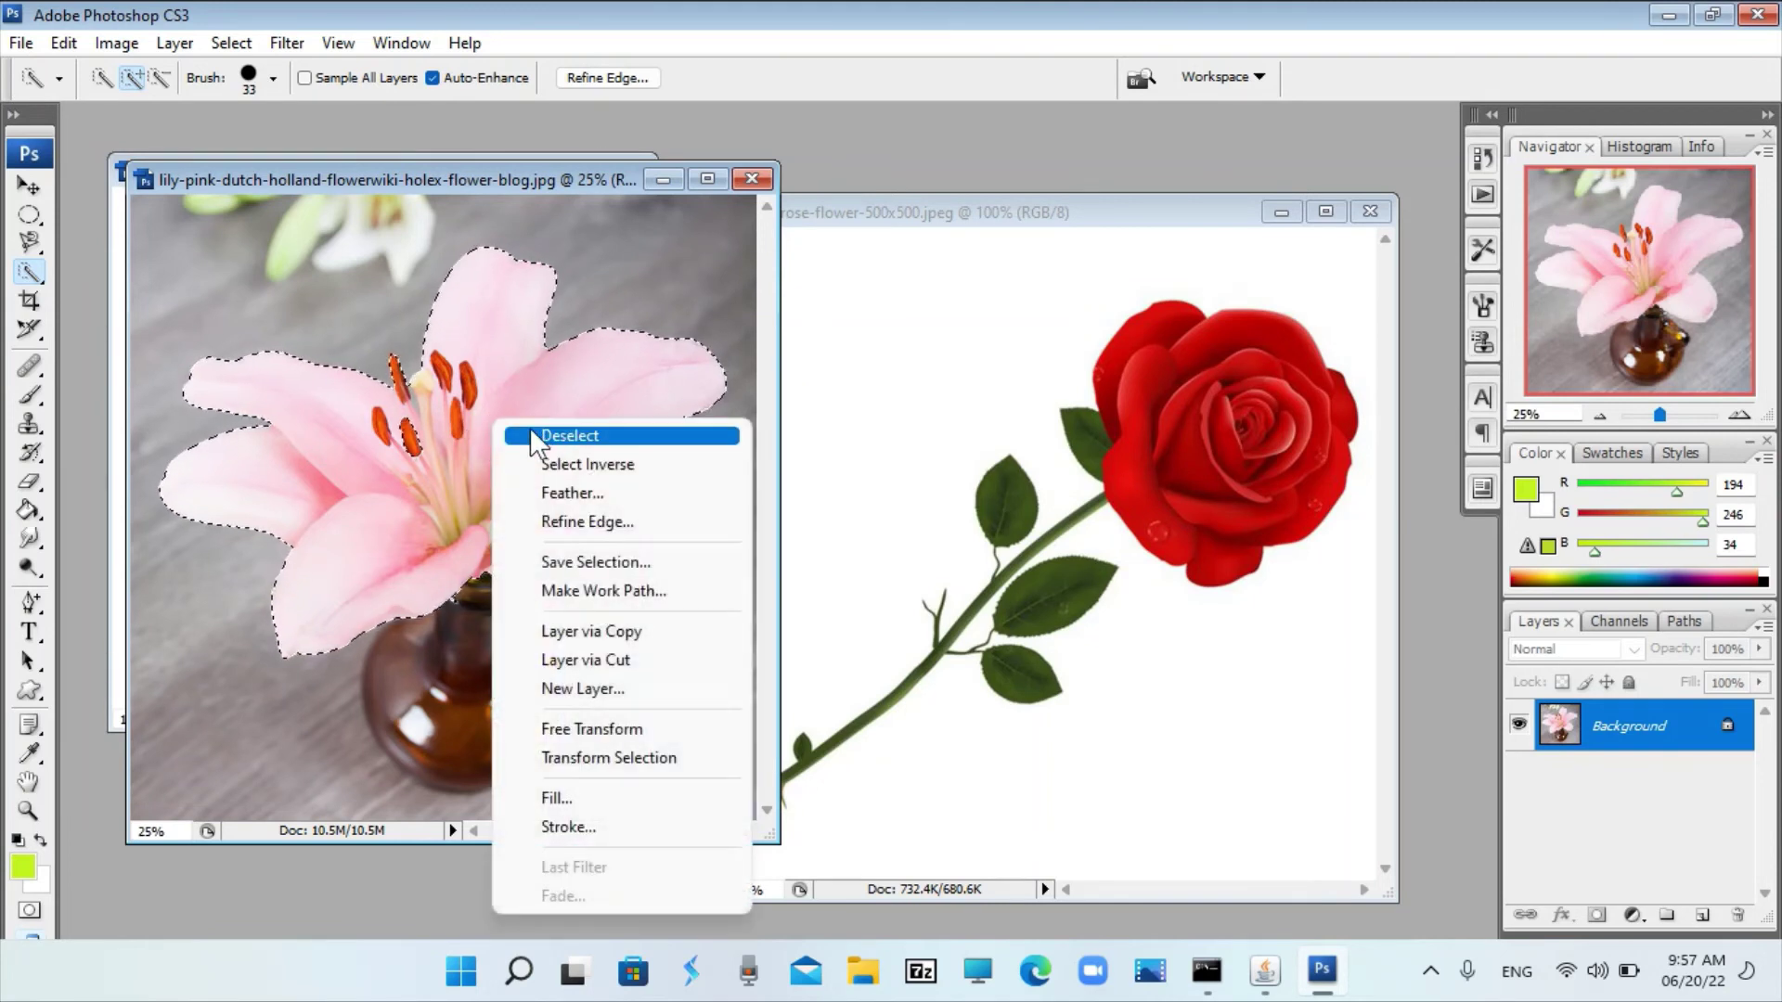
pyautogui.click(591, 633)
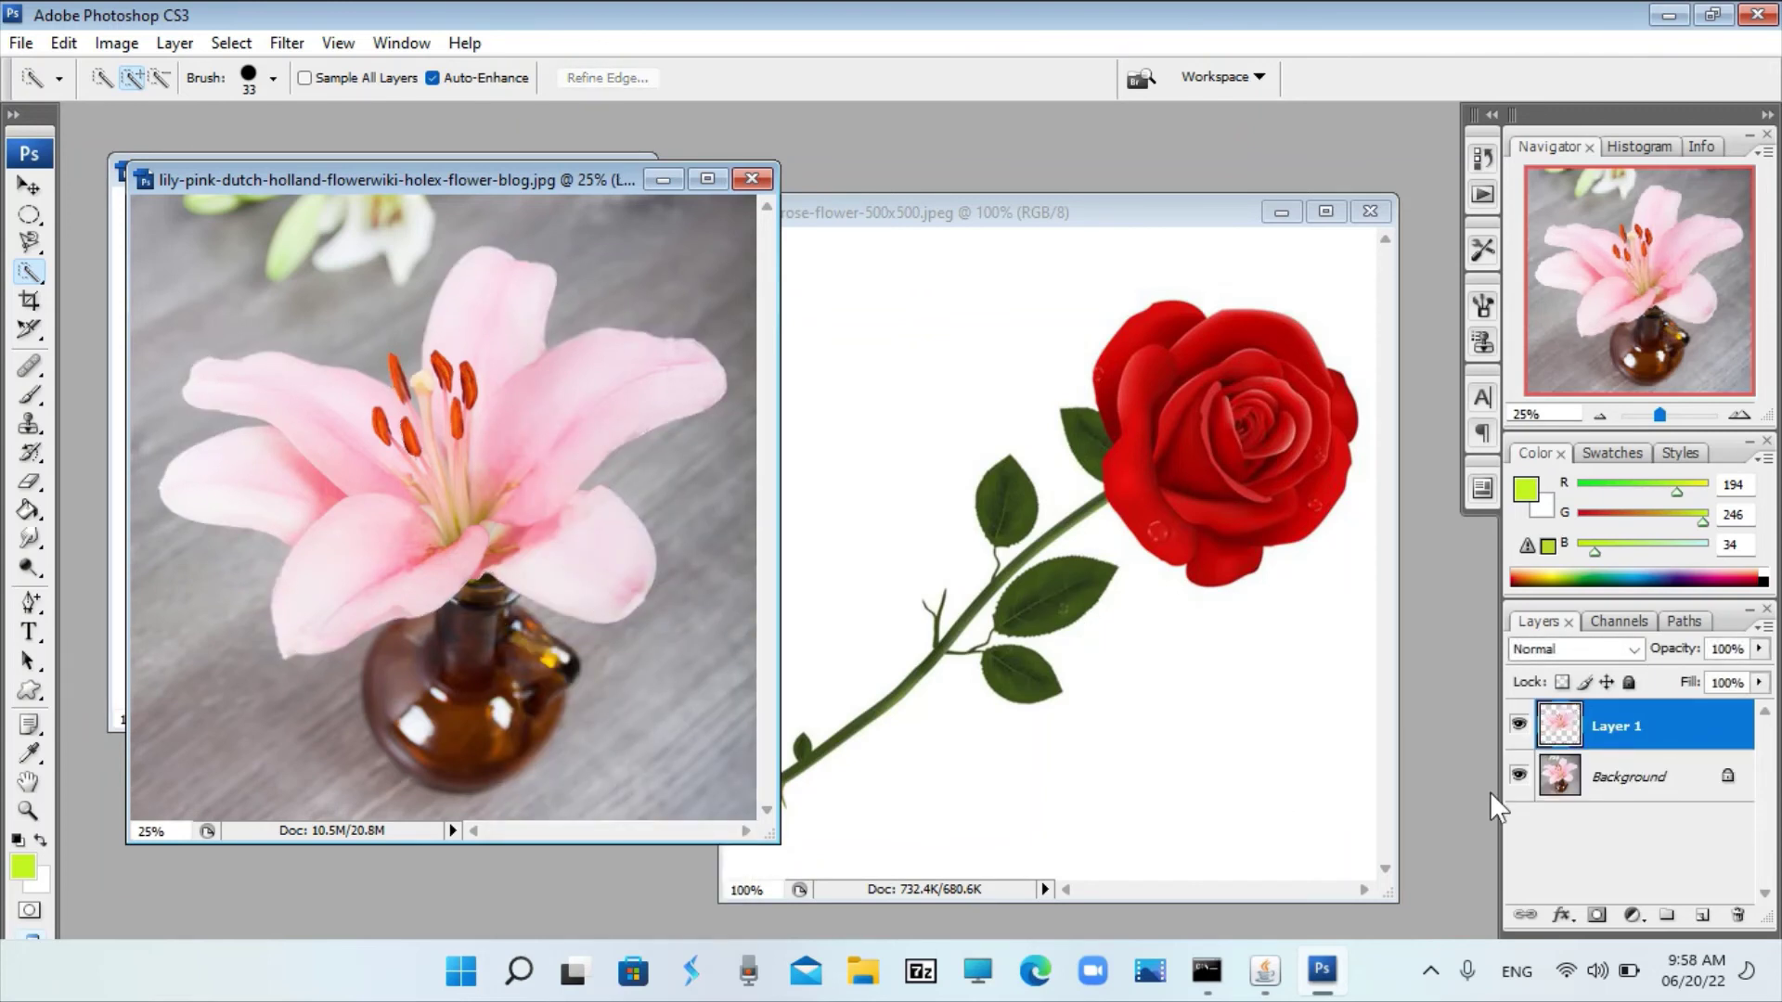
pyautogui.click(1518, 775)
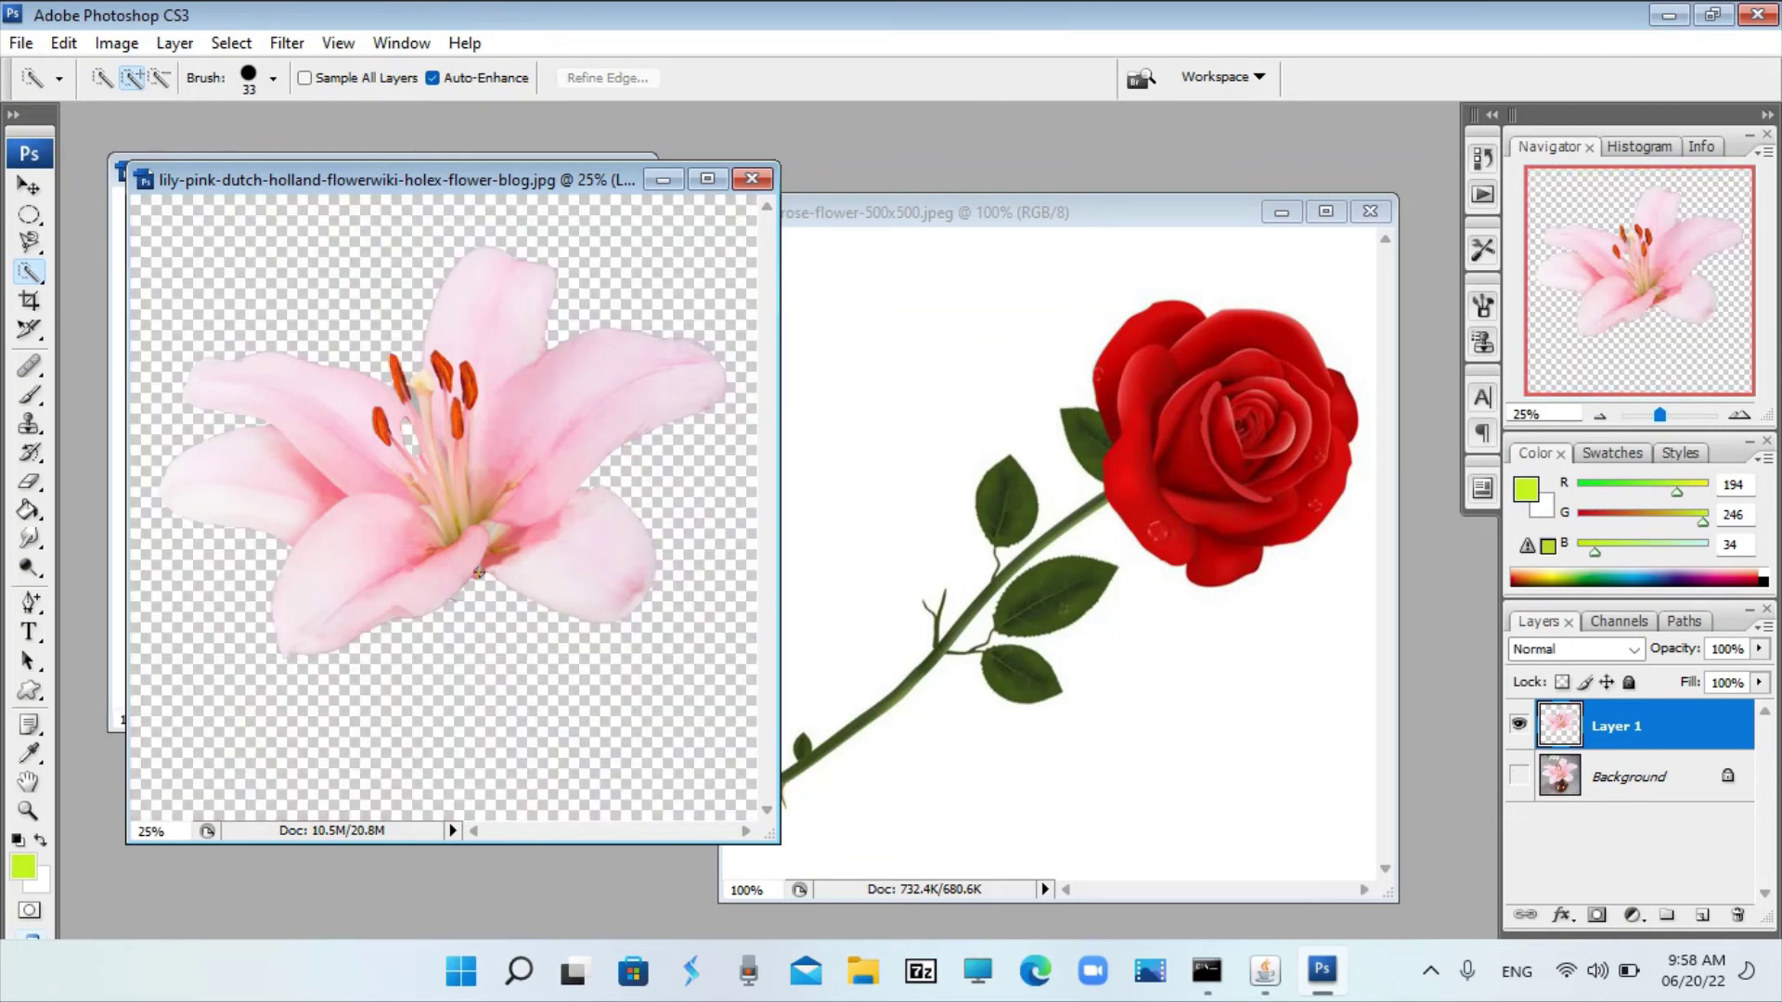